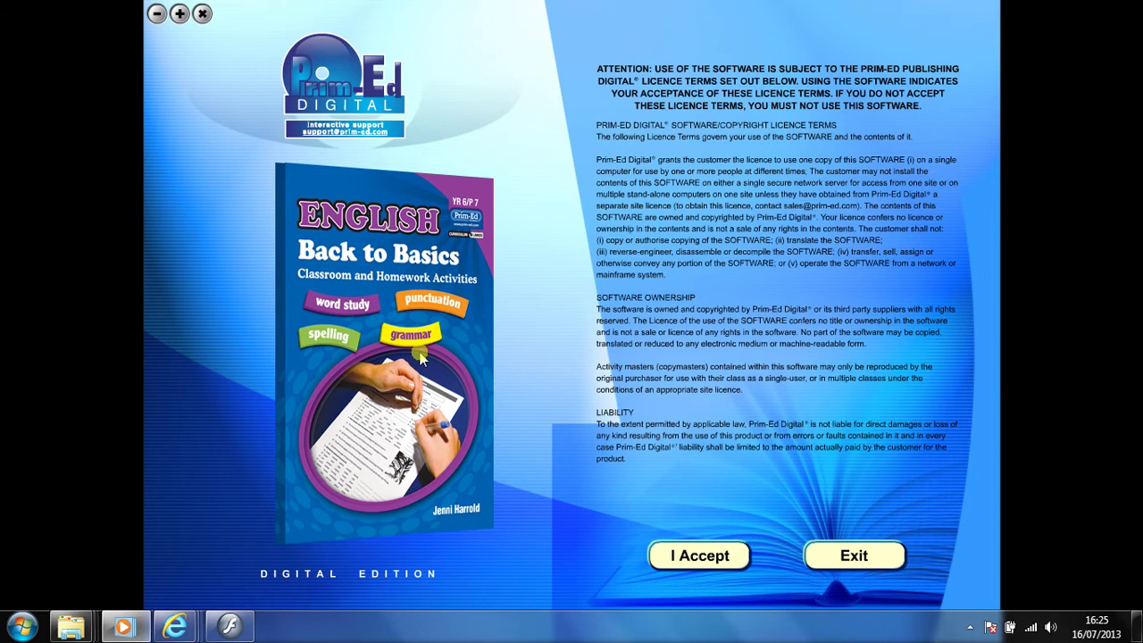
Step: Accept the licence terms and open the Plurals topic under Spelling and word study
left_click(687, 563)
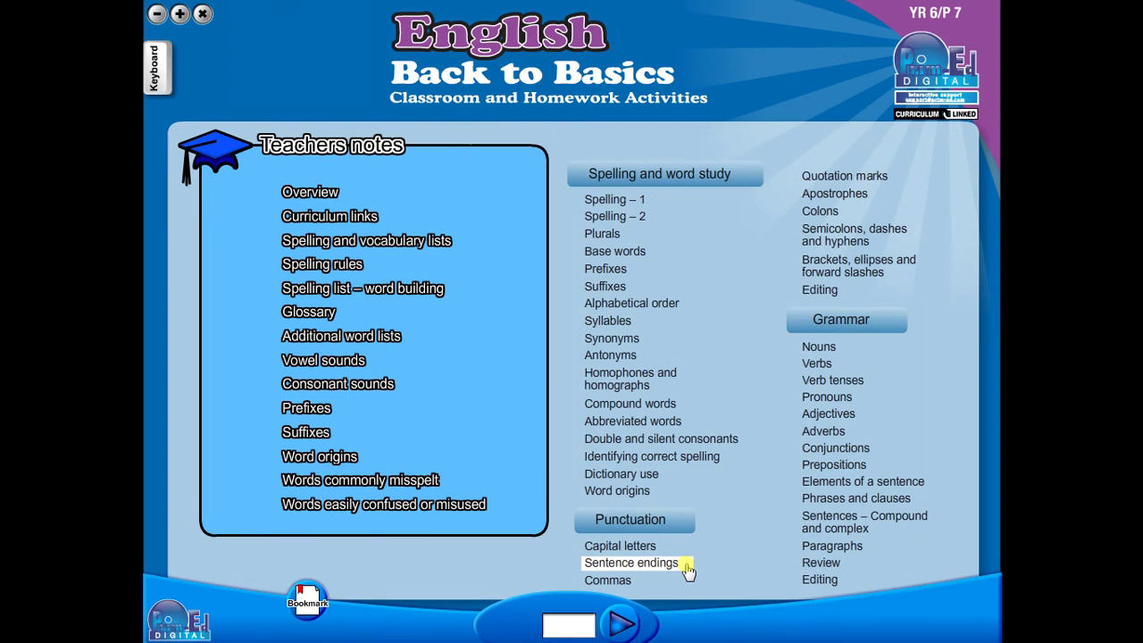
left_click(591, 239)
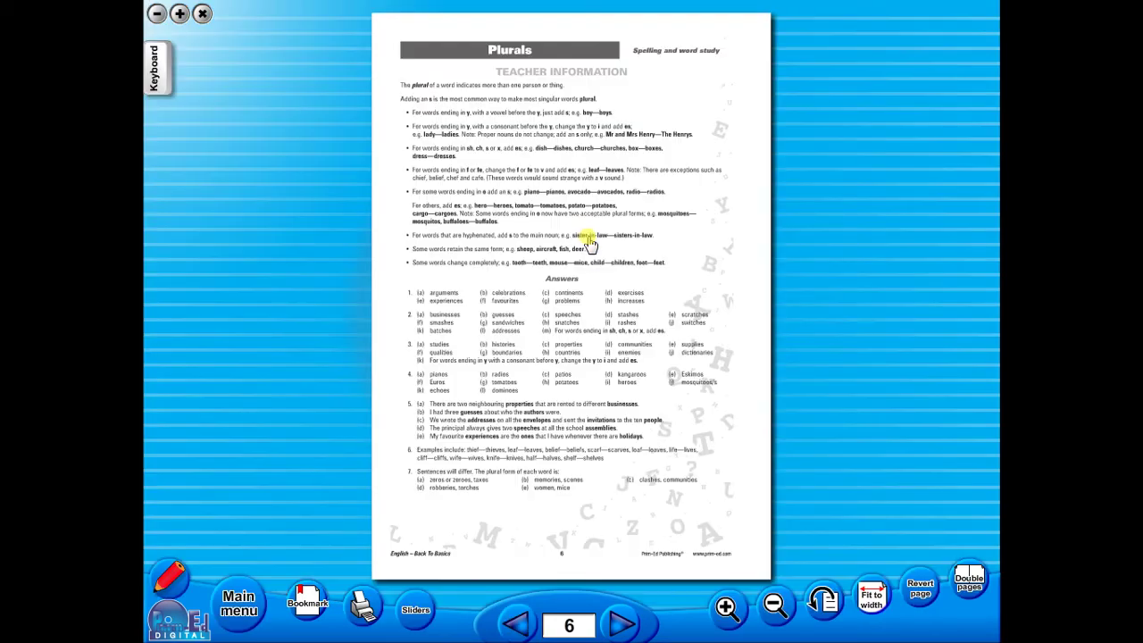
Step: Page forward from Plurals to page 8, and page back to Spelling 2 on page 5
left_click(621, 622)
left_click(621, 622)
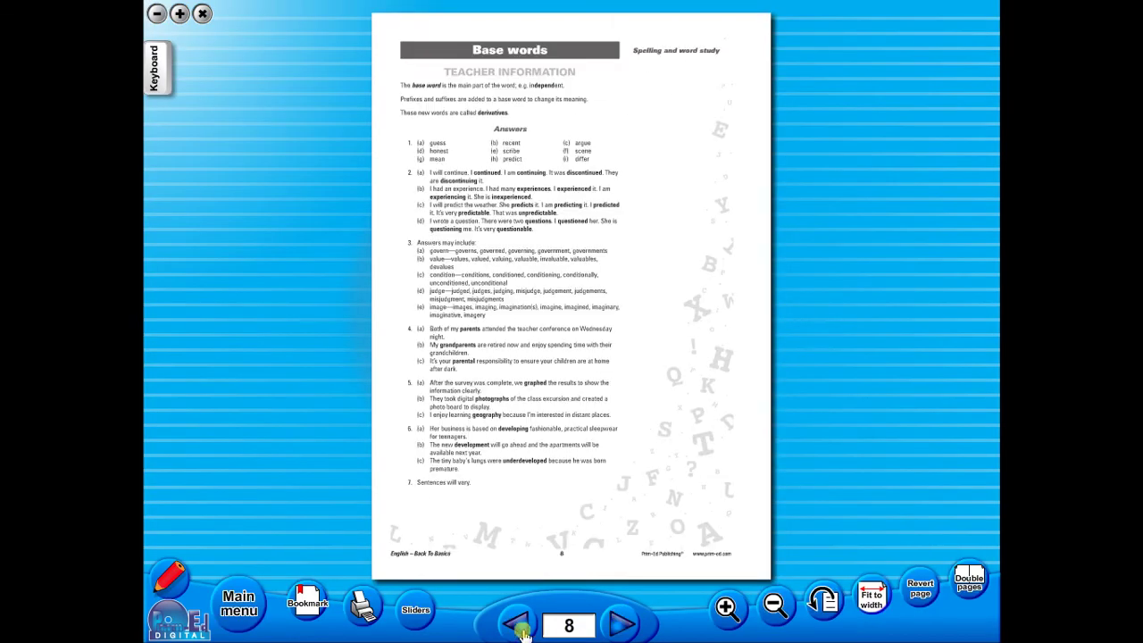
left_click(523, 626)
left_click(522, 627)
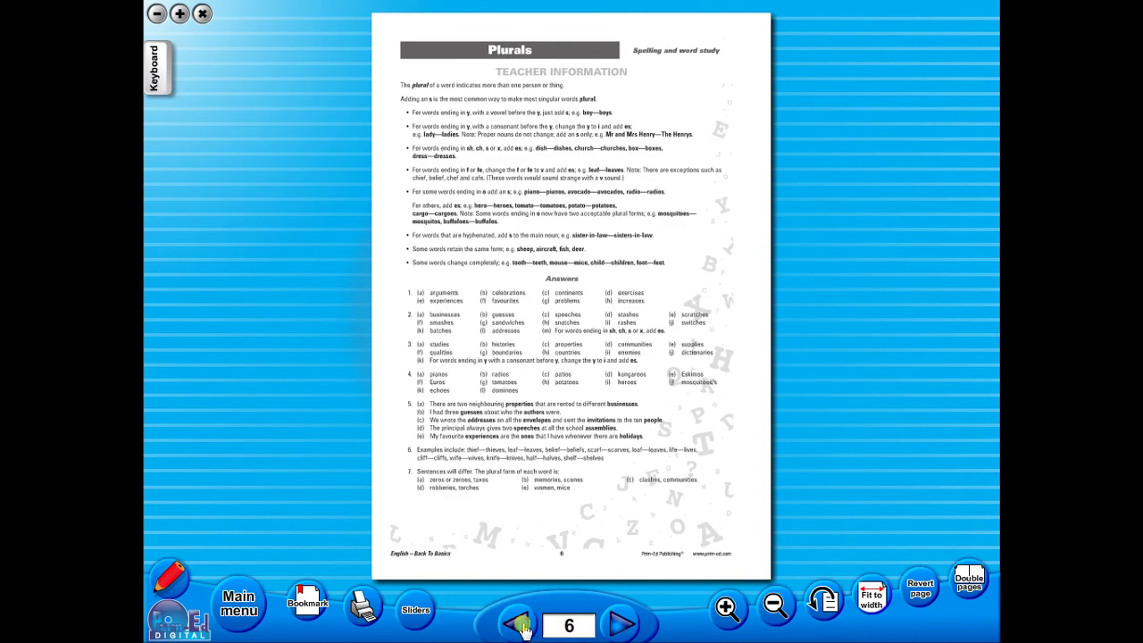
left_click(522, 626)
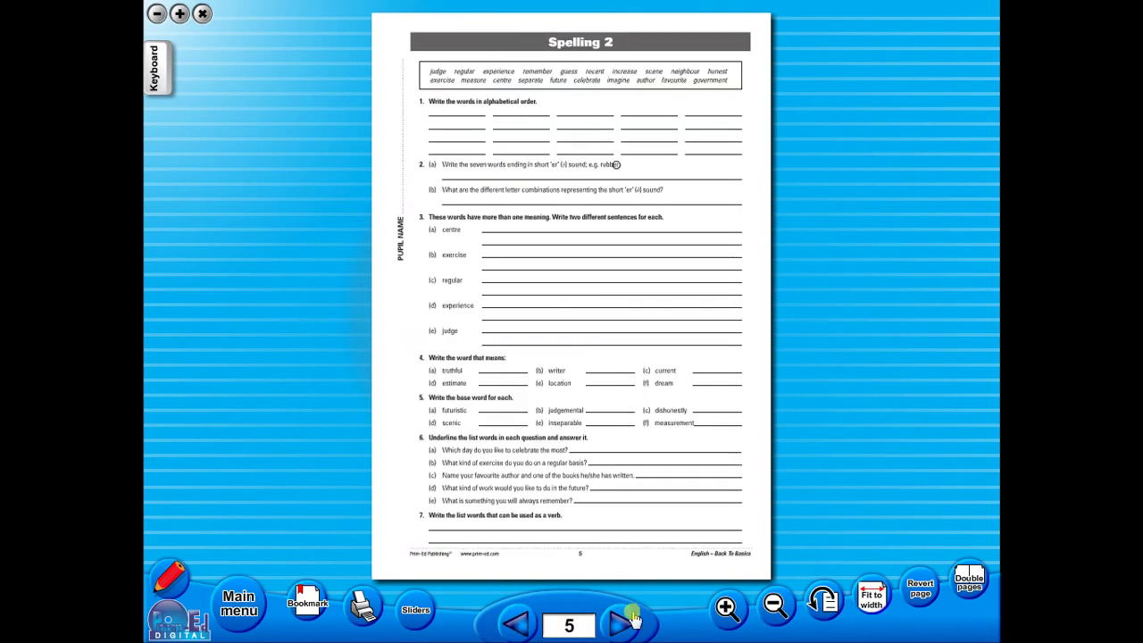
Step: Return to the contents overview and go directly to page 23 by its number
left_click(237, 604)
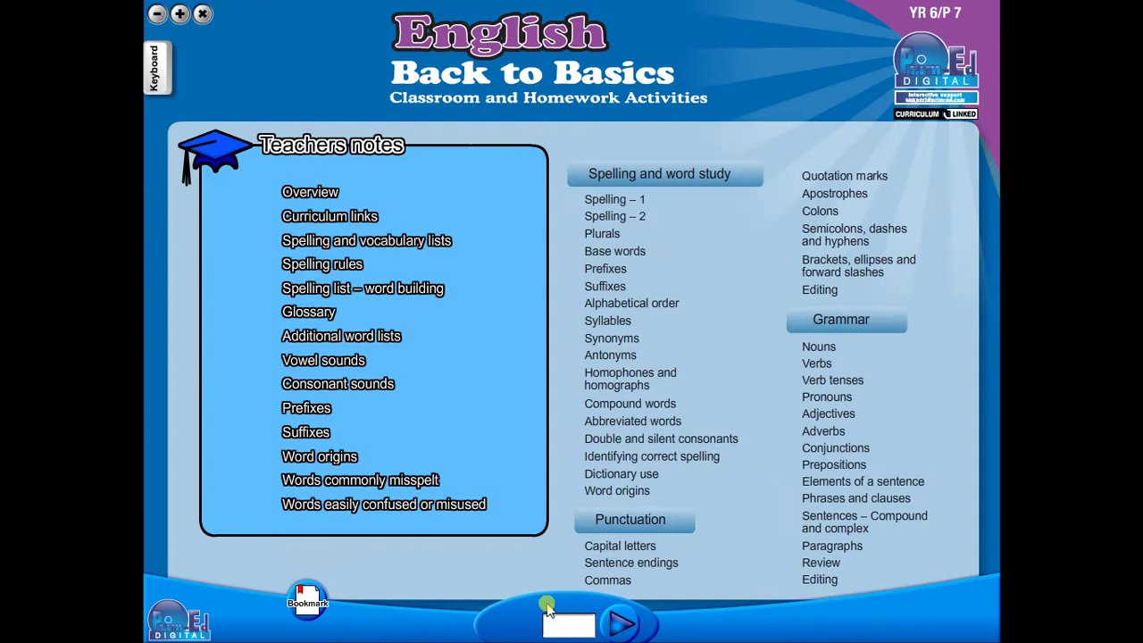
type("23")
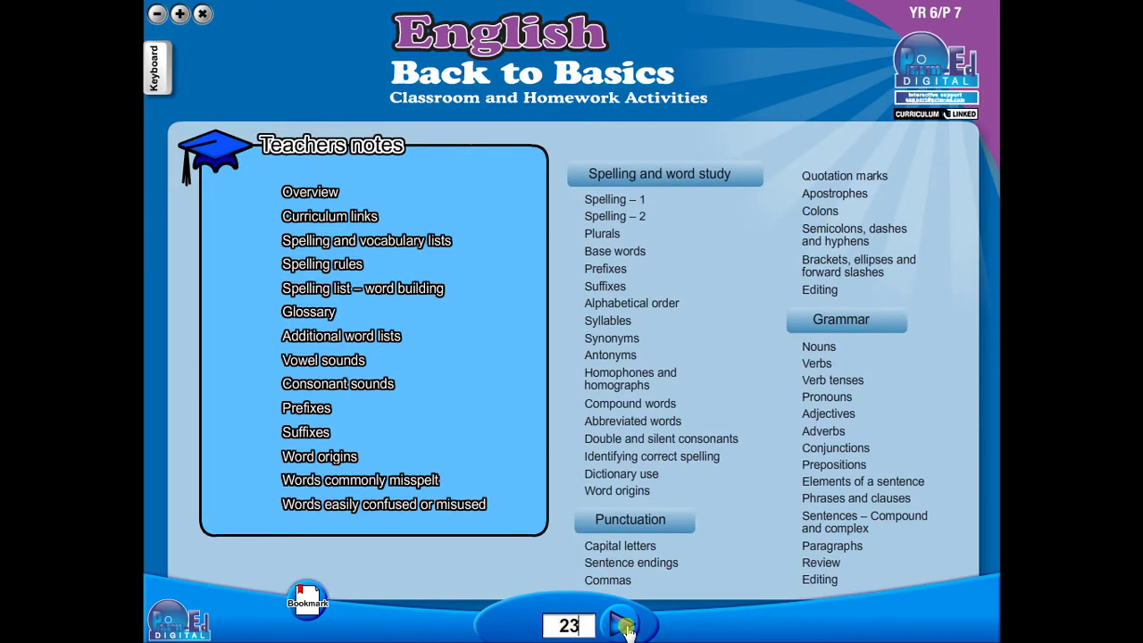
left_click(624, 626)
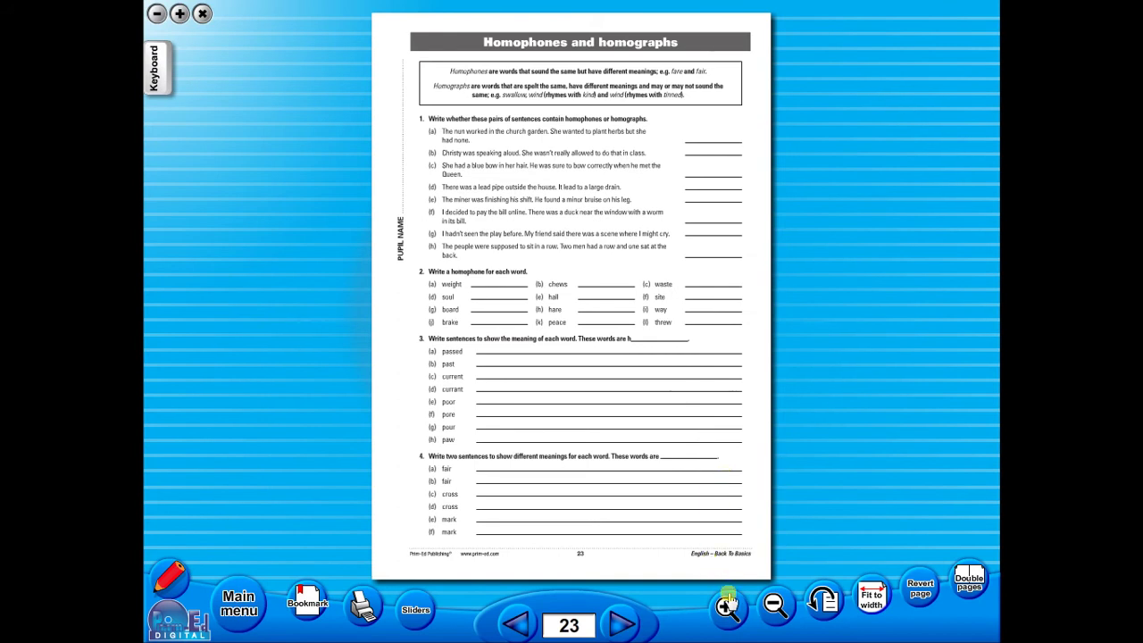
Step: Leaf between pages 22 and 23, and browse the 20–21 and 22–23 spreads in double-page view before returning to single pages
left_click(523, 625)
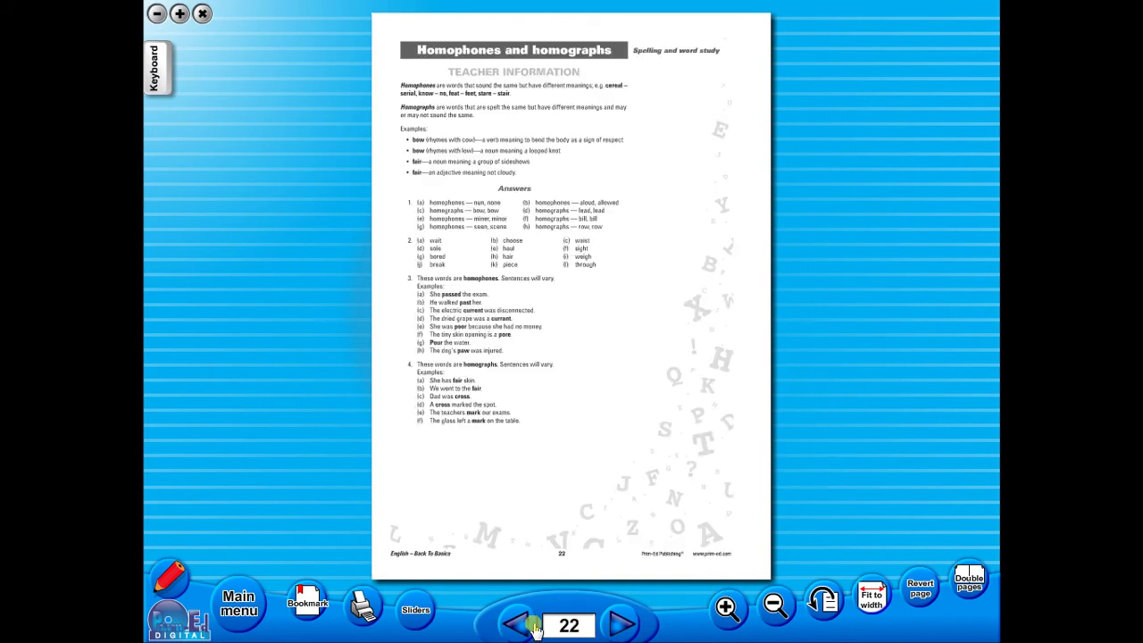
left_click(612, 626)
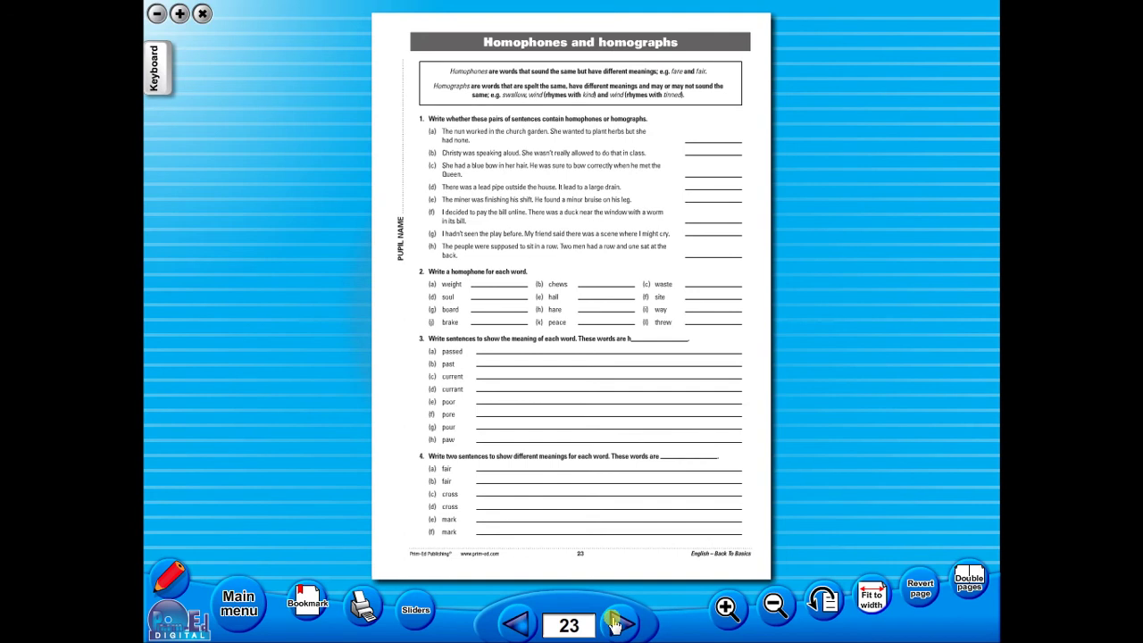
left_click(971, 585)
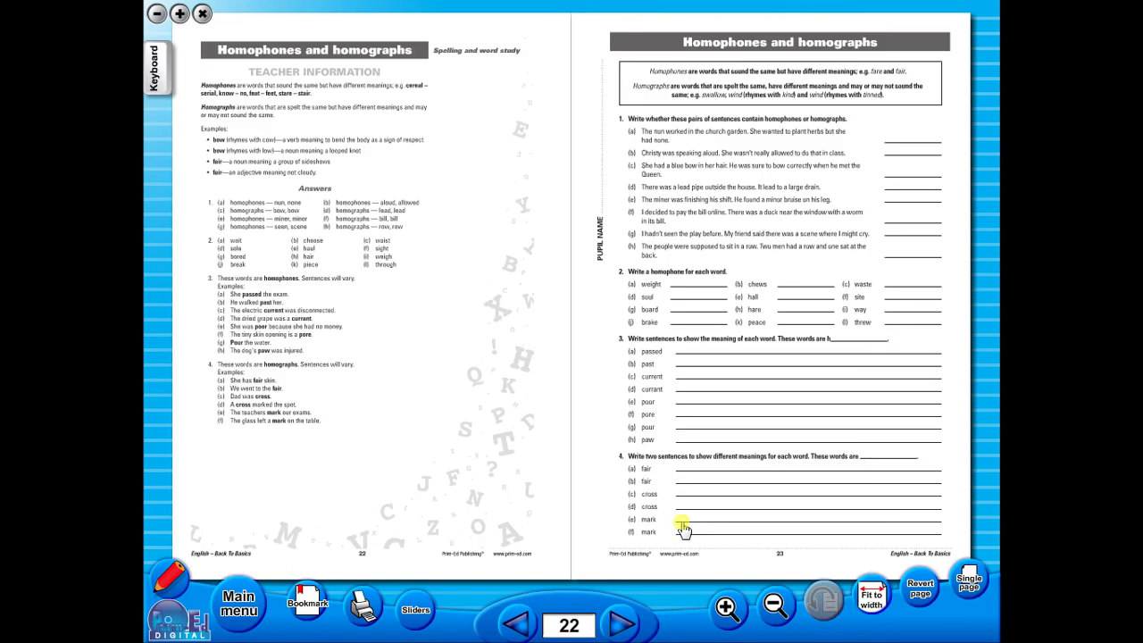
left_click(523, 625)
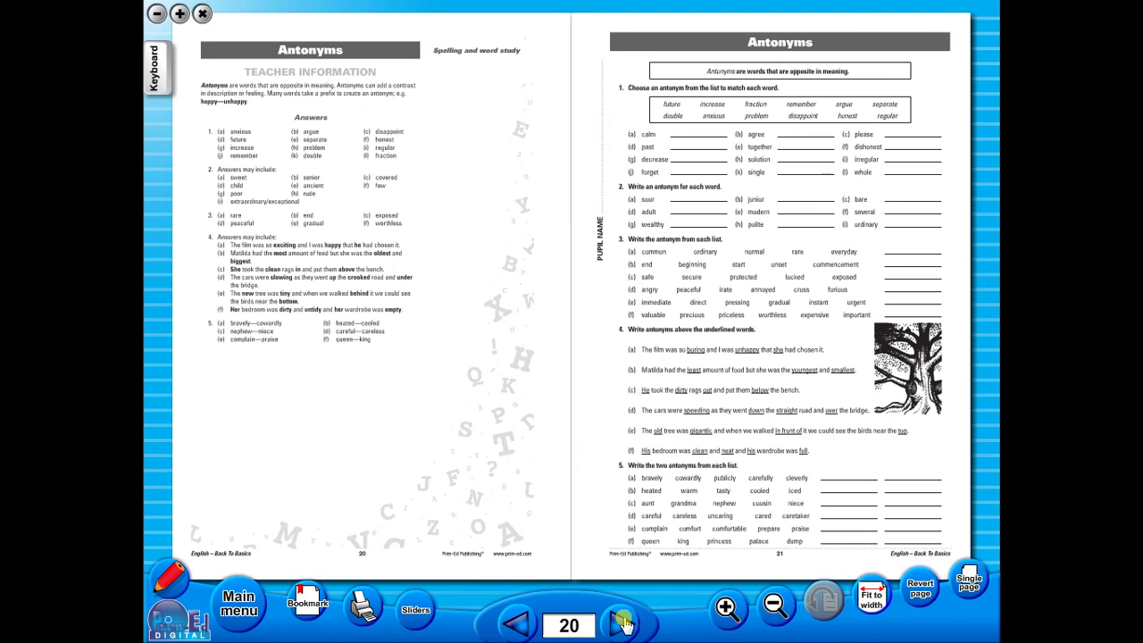
left_click(623, 623)
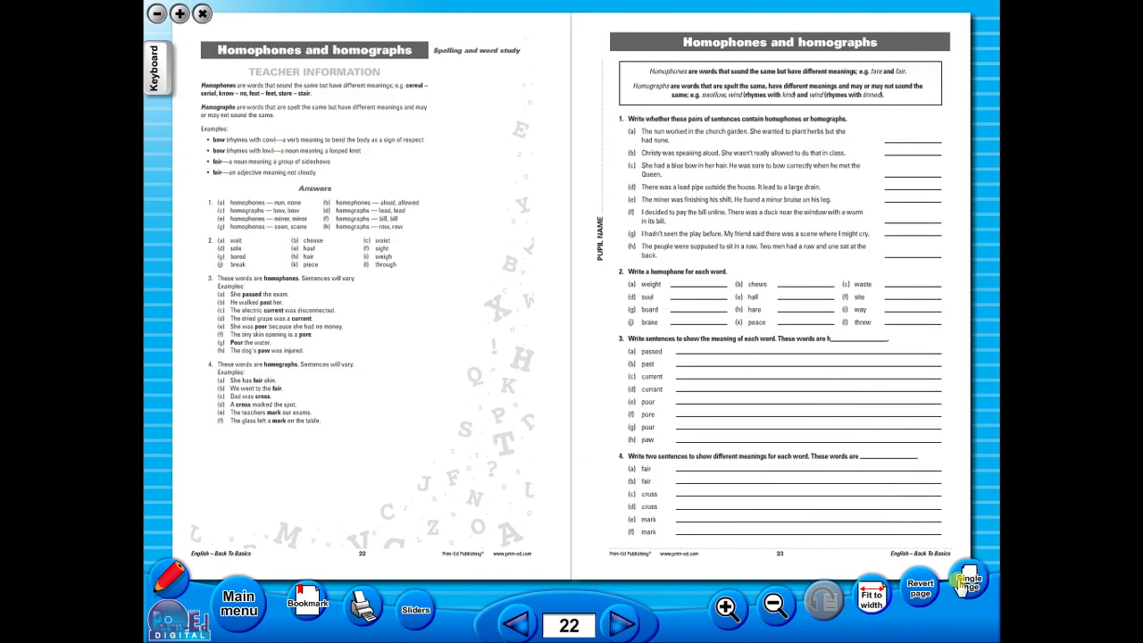
left_click(968, 582)
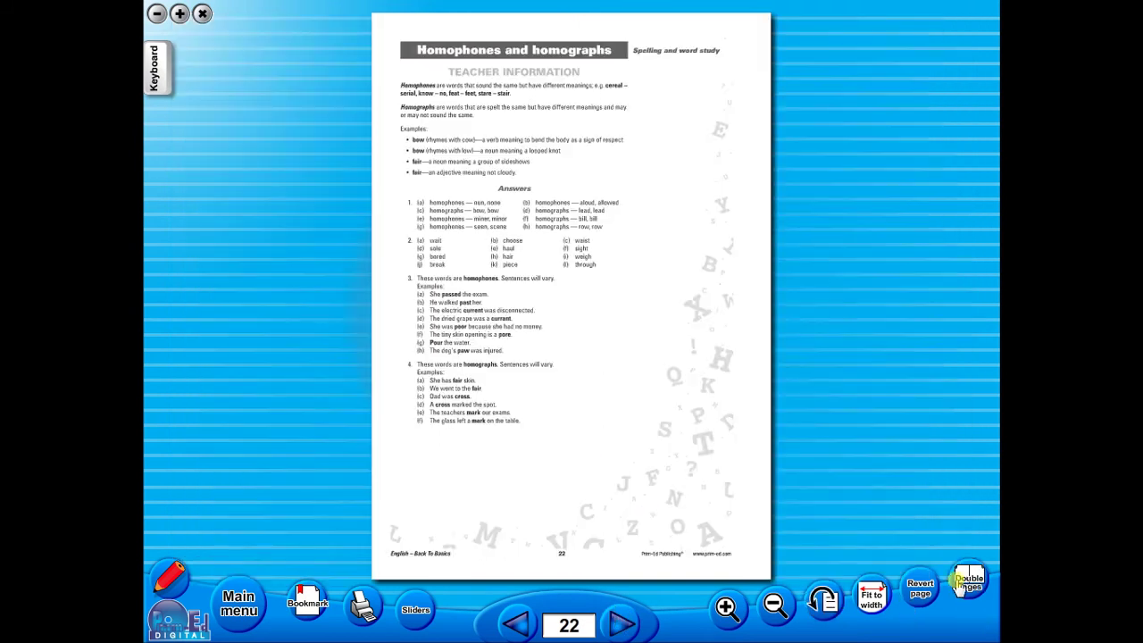
Step: Fit page 22 to the full width, and vary its magnification by zooming in and out
left_click(869, 601)
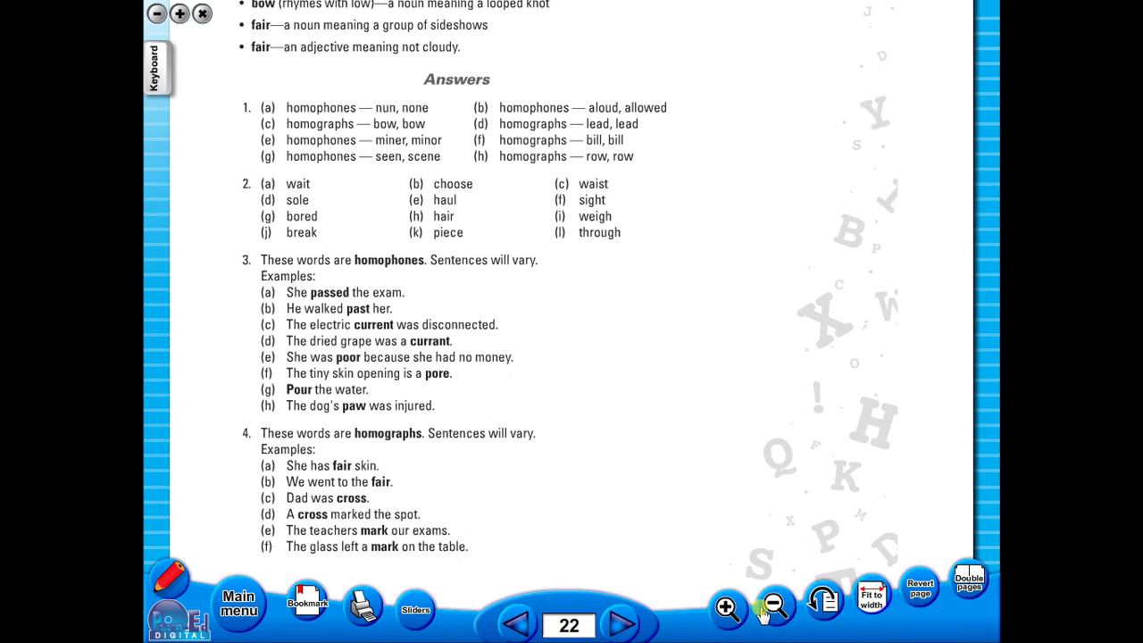
left_click(727, 608)
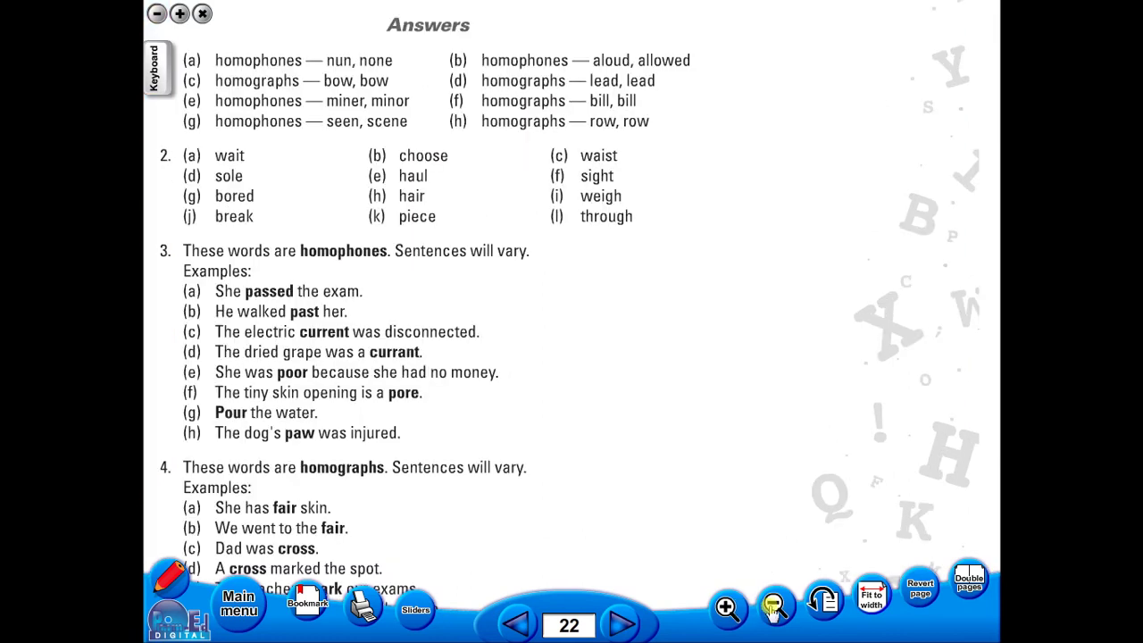
left_click(773, 607)
left_click(773, 607)
left_click(773, 607)
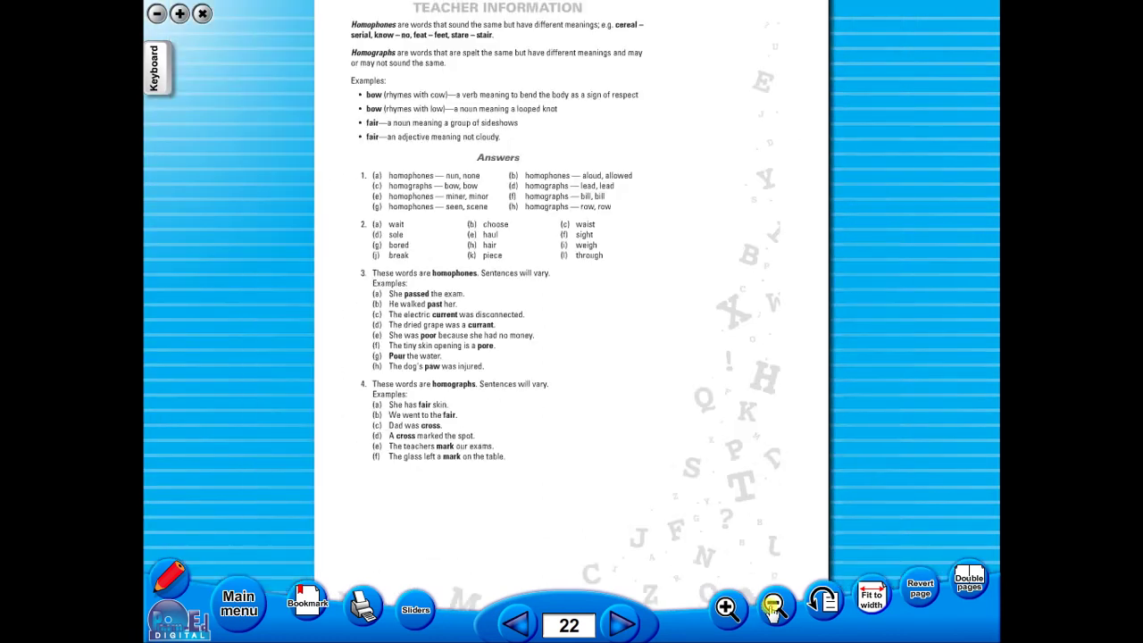
left_click(727, 607)
left_click(773, 607)
Step: Go to page 23 and rotate it through a full turn back to upright
left_click(619, 622)
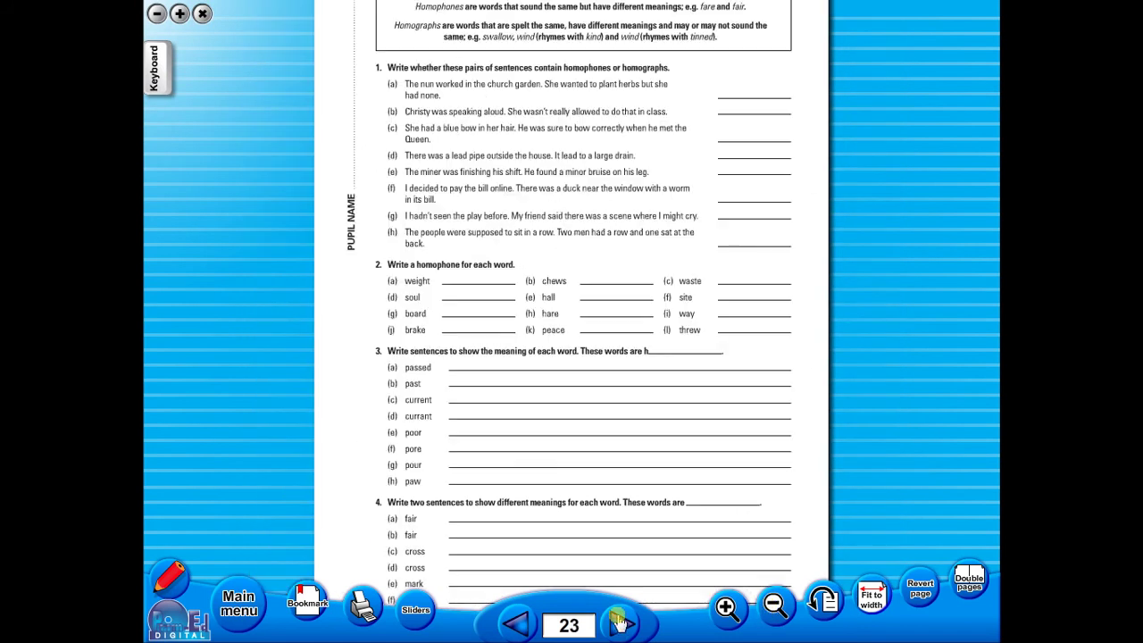
left_click(815, 607)
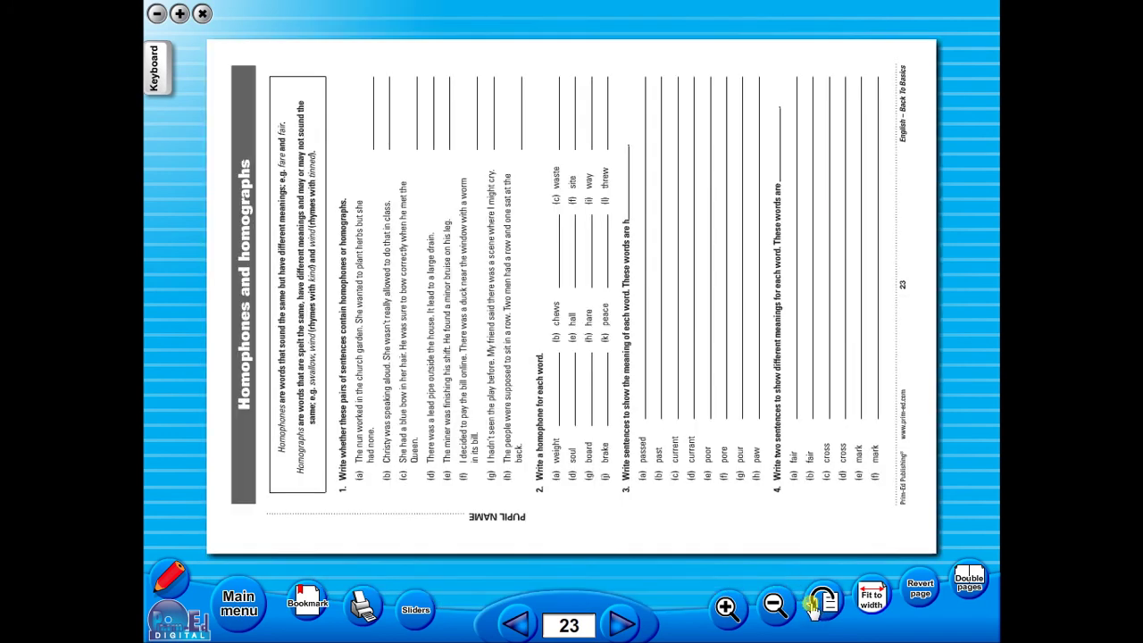
left_click(814, 606)
left_click(814, 606)
left_click(814, 607)
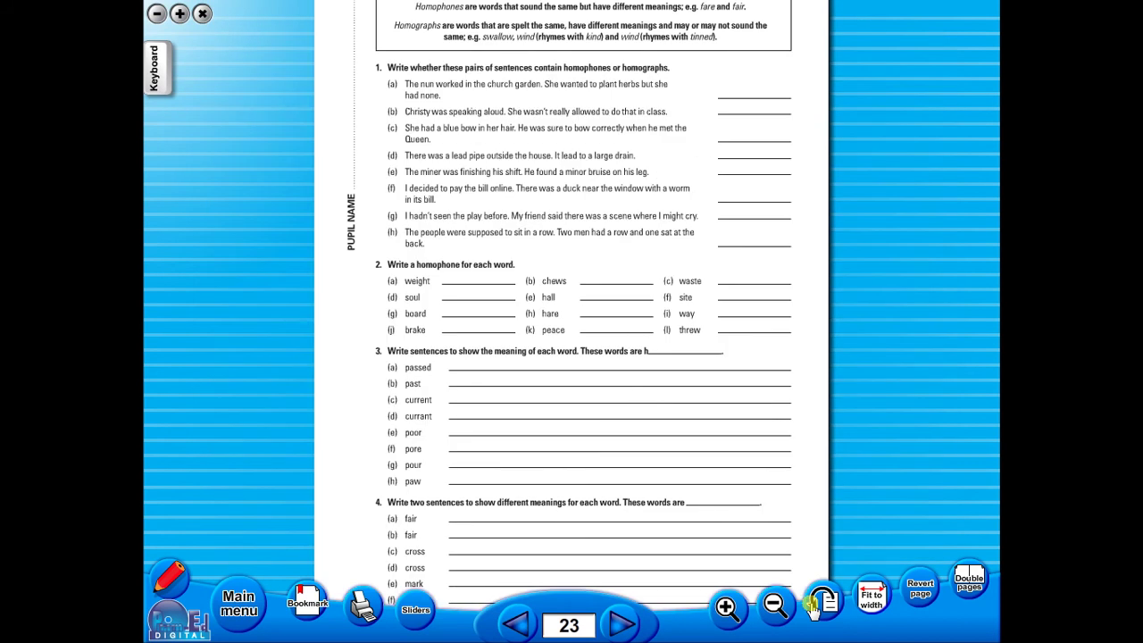
Step: Turn on the masking sliders around page 23 and raise the lower one slightly
left_click(416, 610)
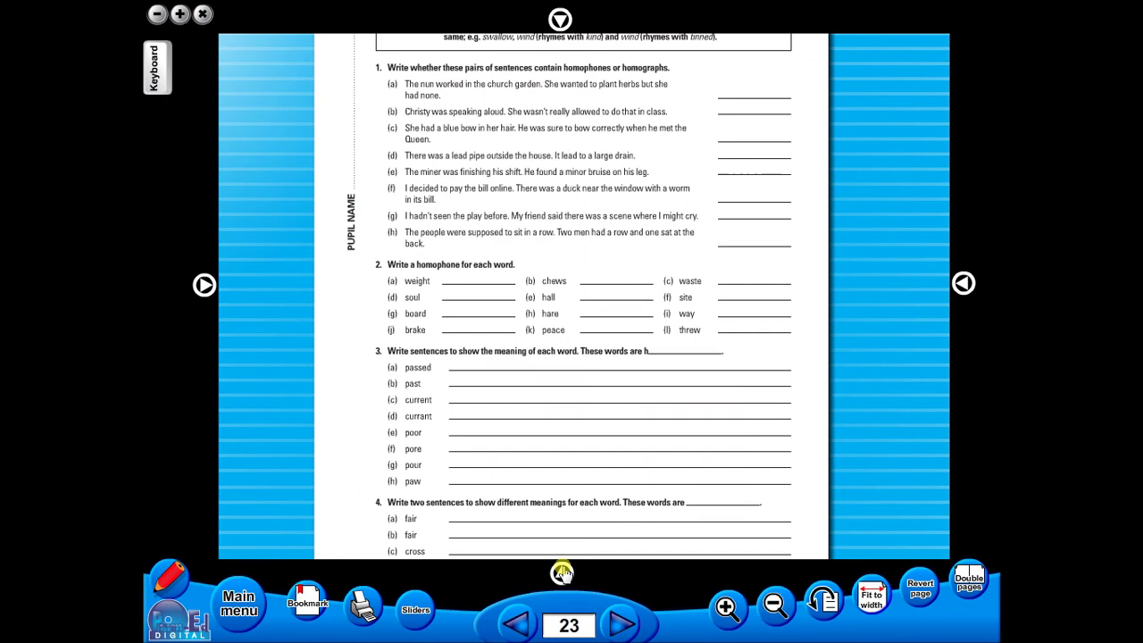
mouse_move(562, 572)
left_mouse_down()
mouse_move(530, 110)
mouse_move(562, 125)
mouse_move(573, 203)
mouse_move(564, 219)
mouse_move(562, 569)
left_mouse_up()
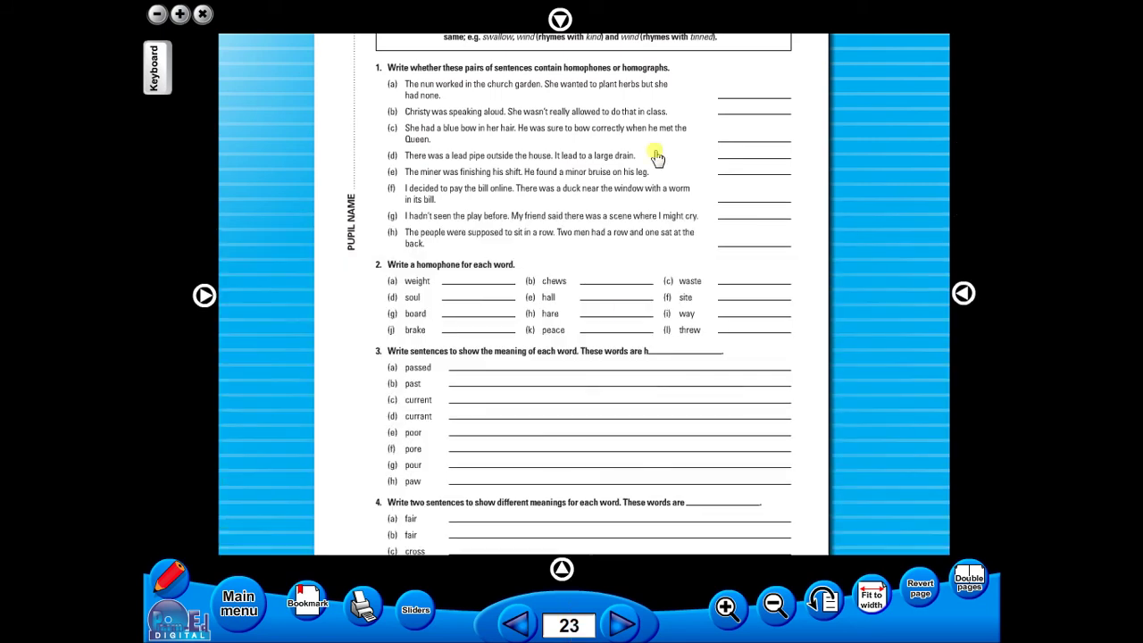
scroll(668, 207, "up", 1)
scroll(668, 207, "up", 2)
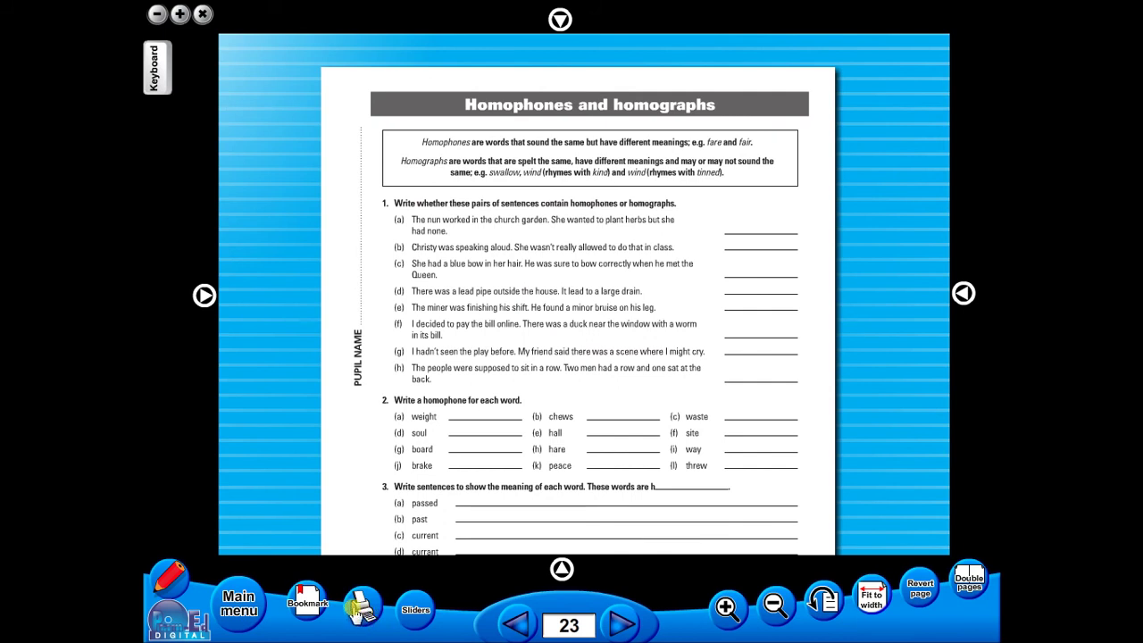
Step: Open the print settings for page 23, and leave them without printing
left_click(357, 608)
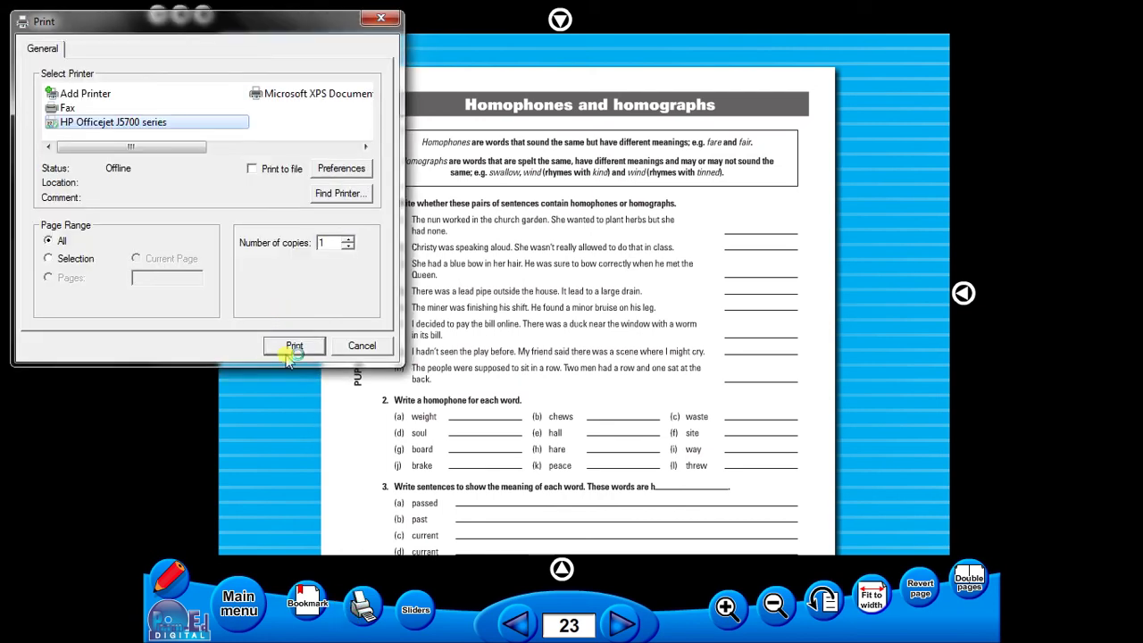
left_click(295, 346)
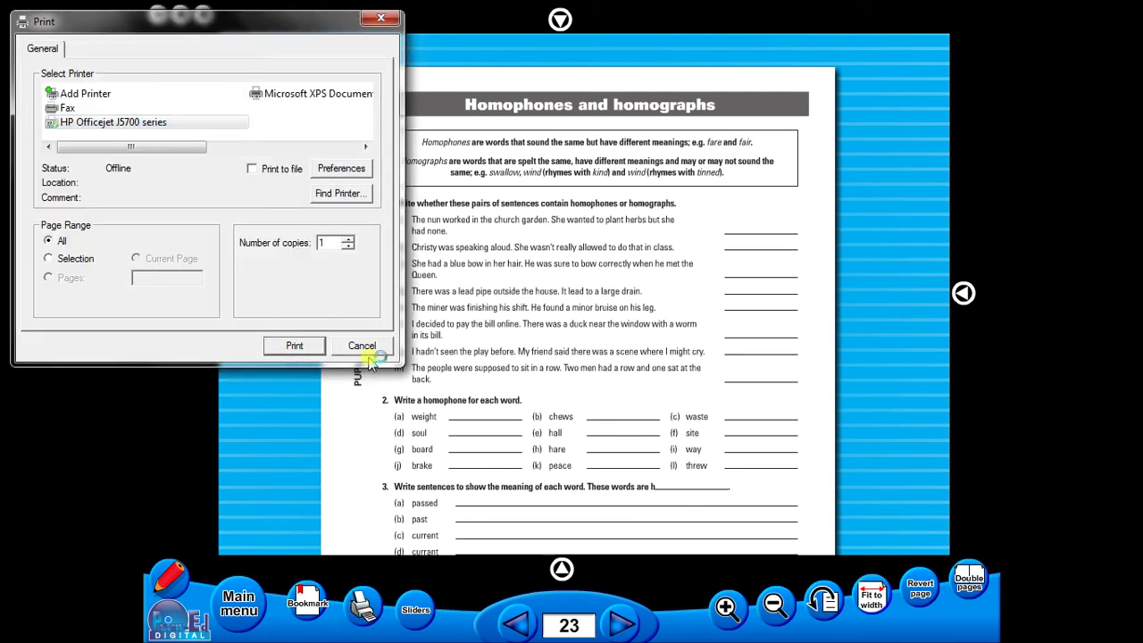
left_click(361, 348)
Step: Add a bookmark for page 23 and close the bookmark list
left_click(311, 597)
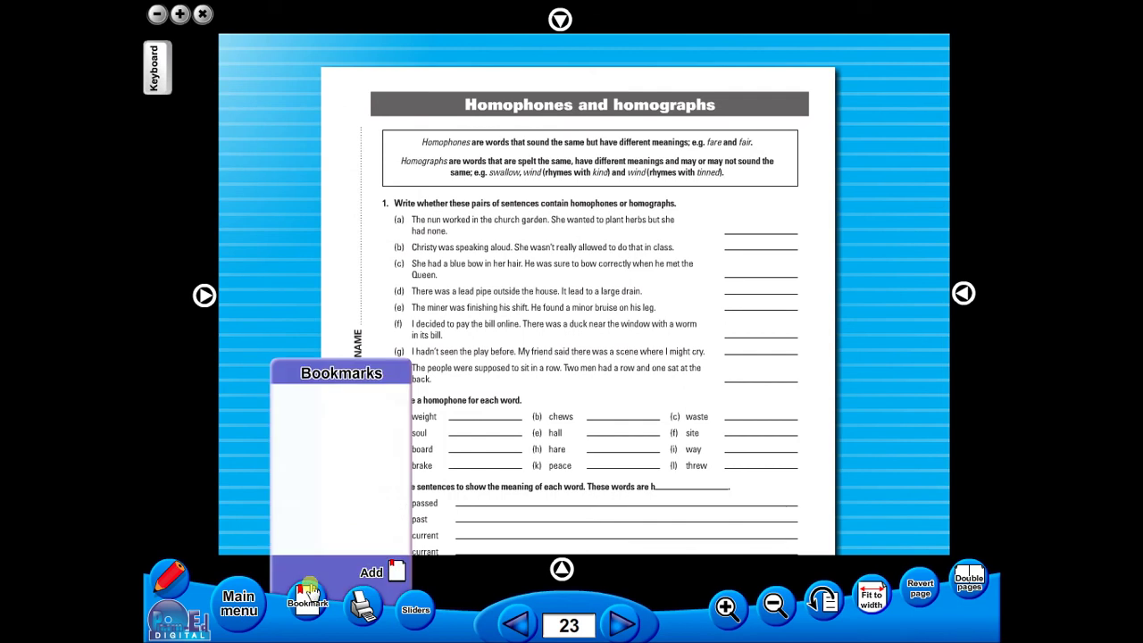
left_click(371, 574)
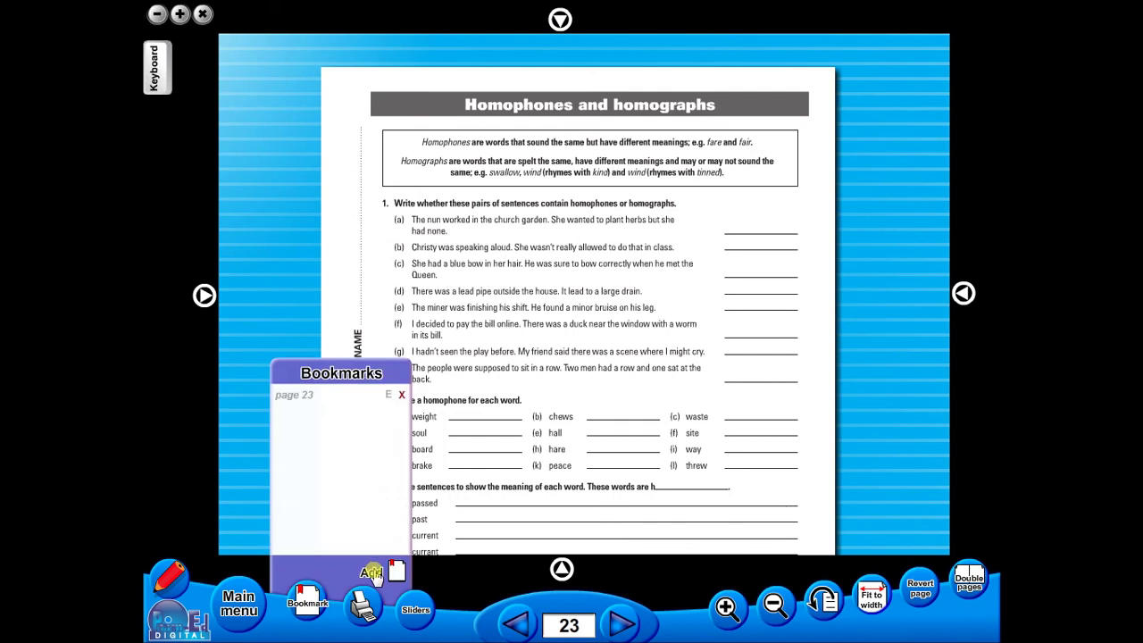
left_click(329, 623)
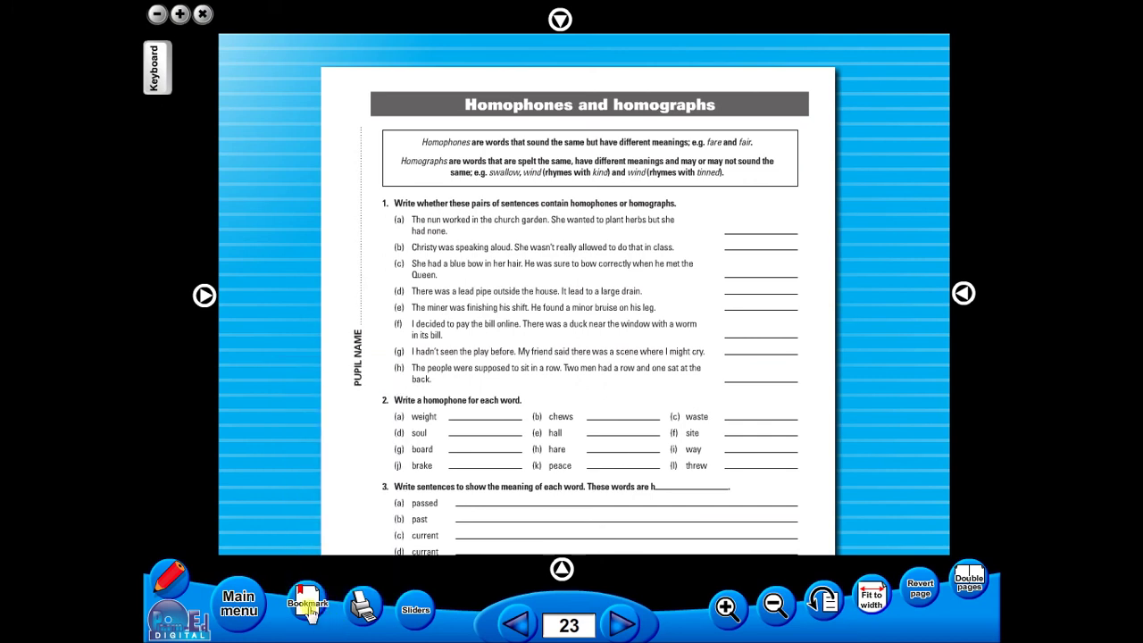
Step: Bring up the annotation tools, set the line colour to red, and choose the highlighter pen
left_click(176, 585)
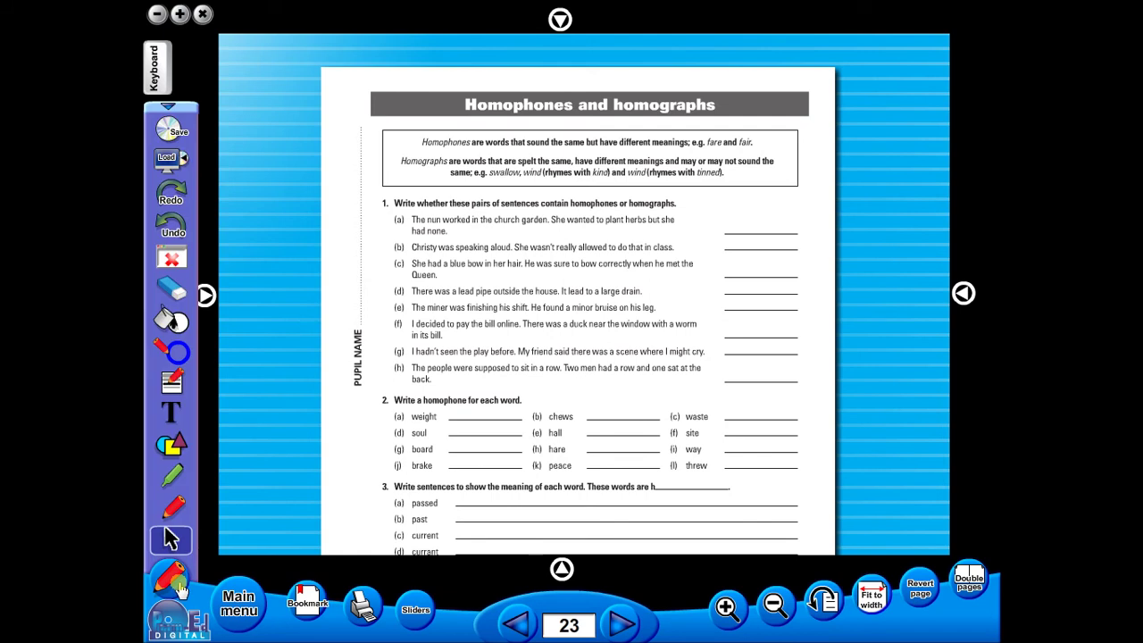
left_click(183, 456)
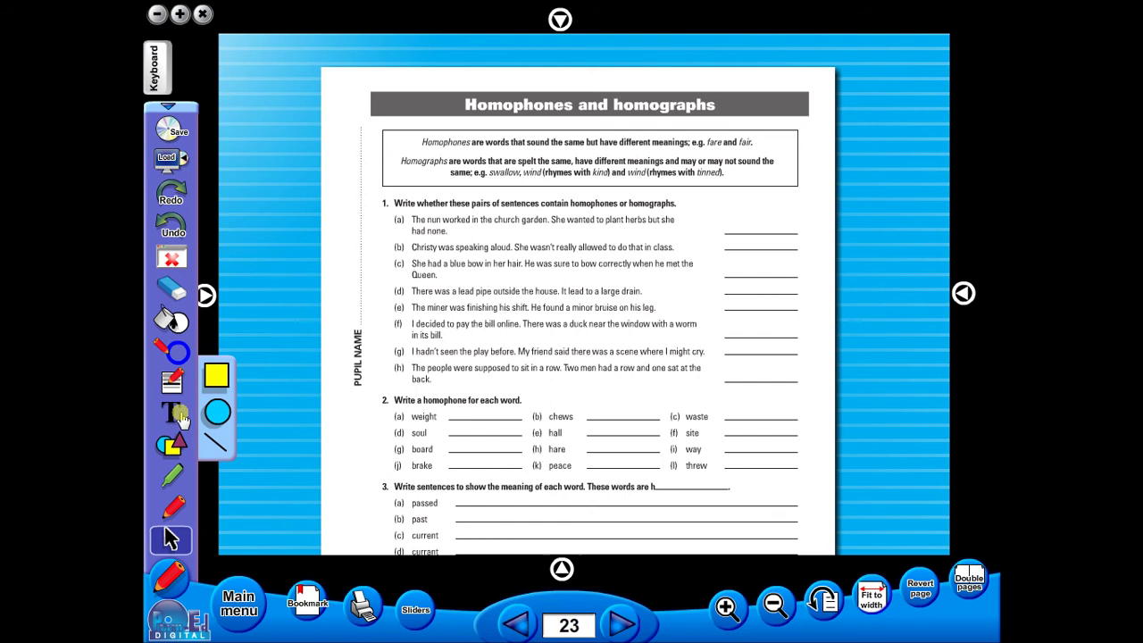
left_click(173, 415)
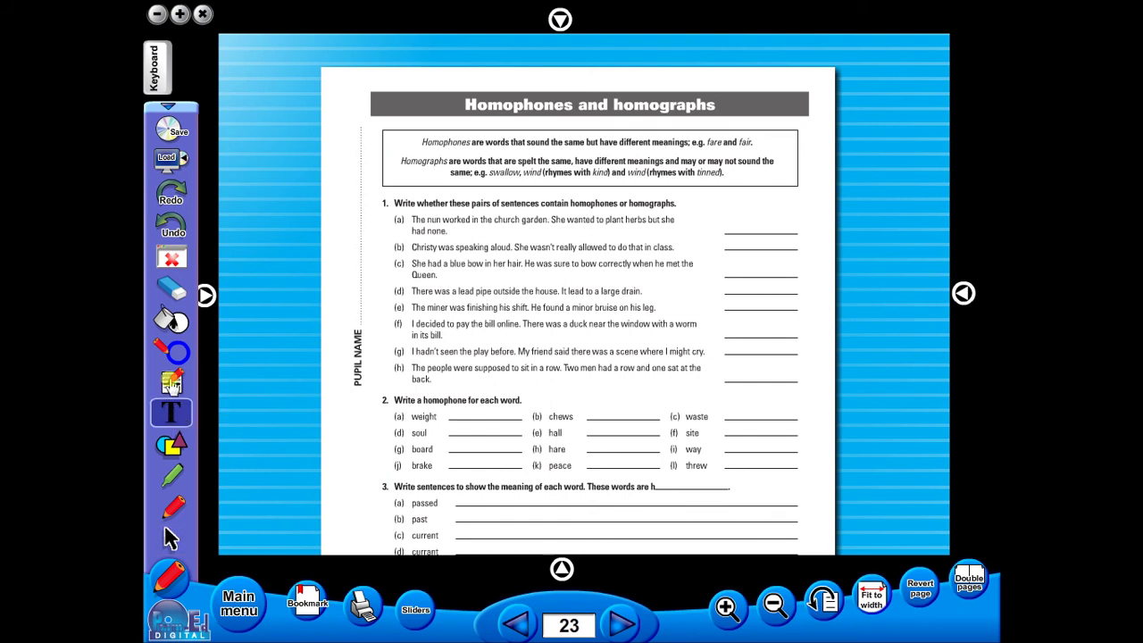
left_click(179, 382)
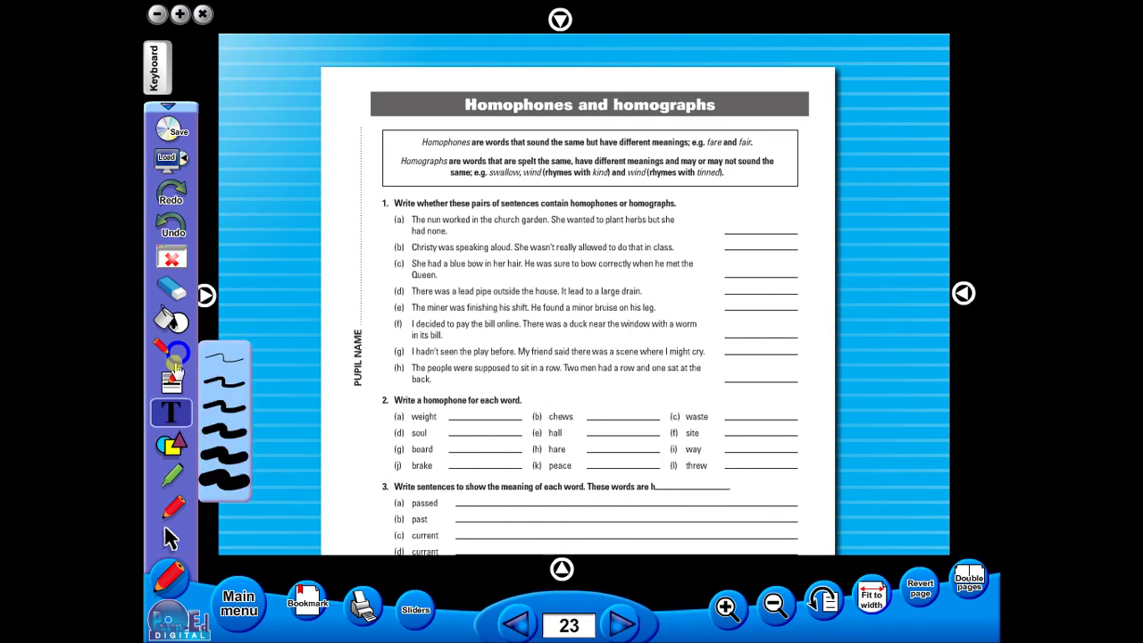
left_click(175, 353)
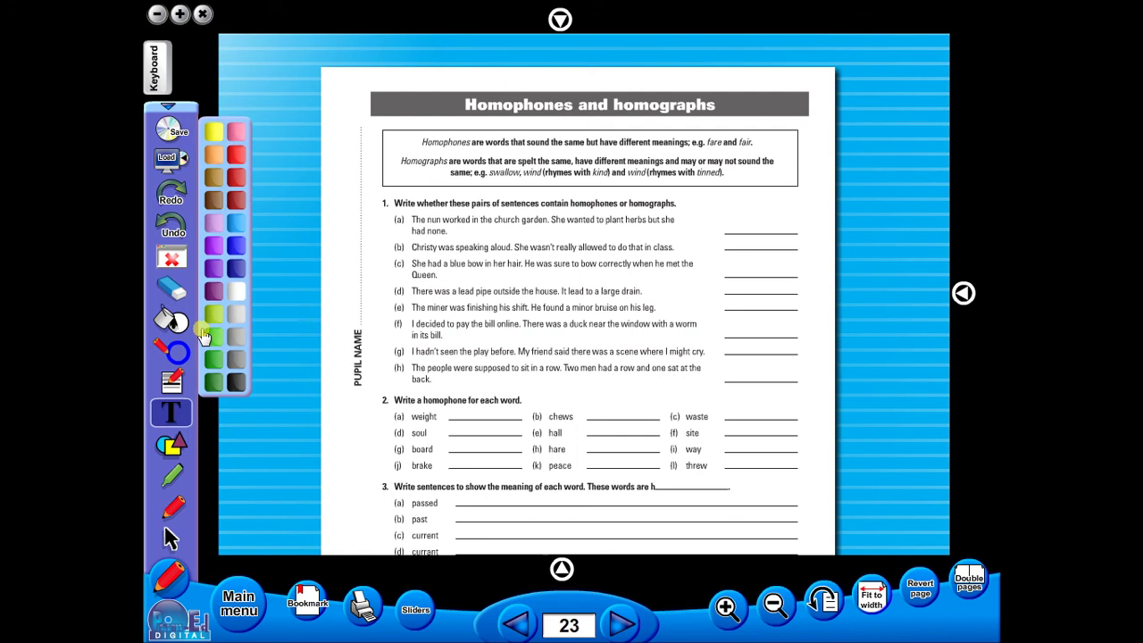
left_click(235, 155)
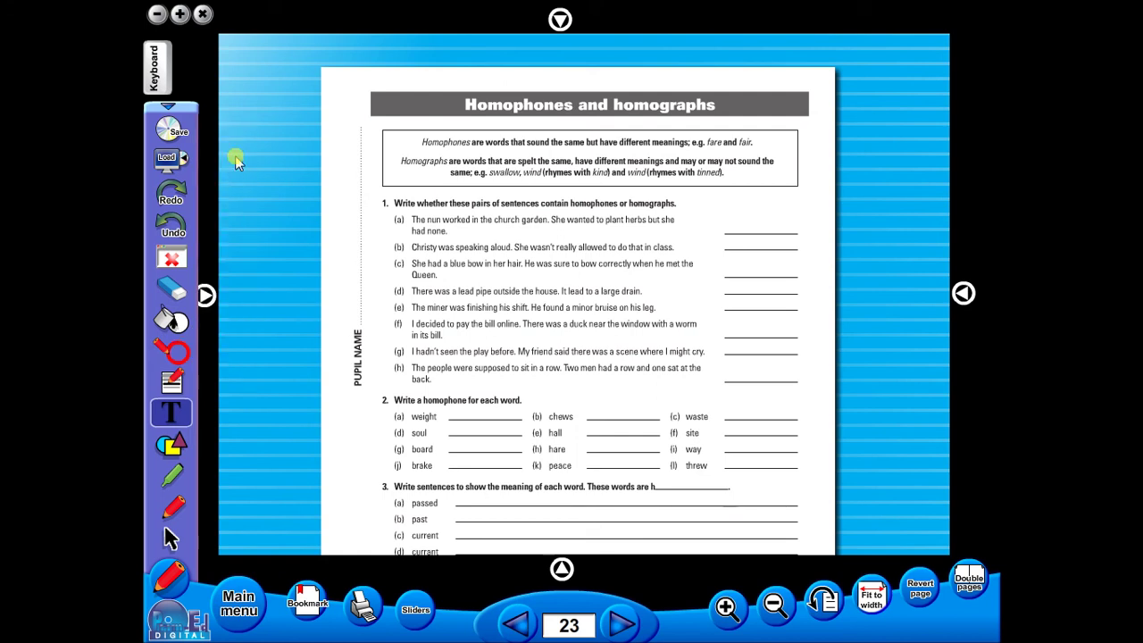
left_click(172, 482)
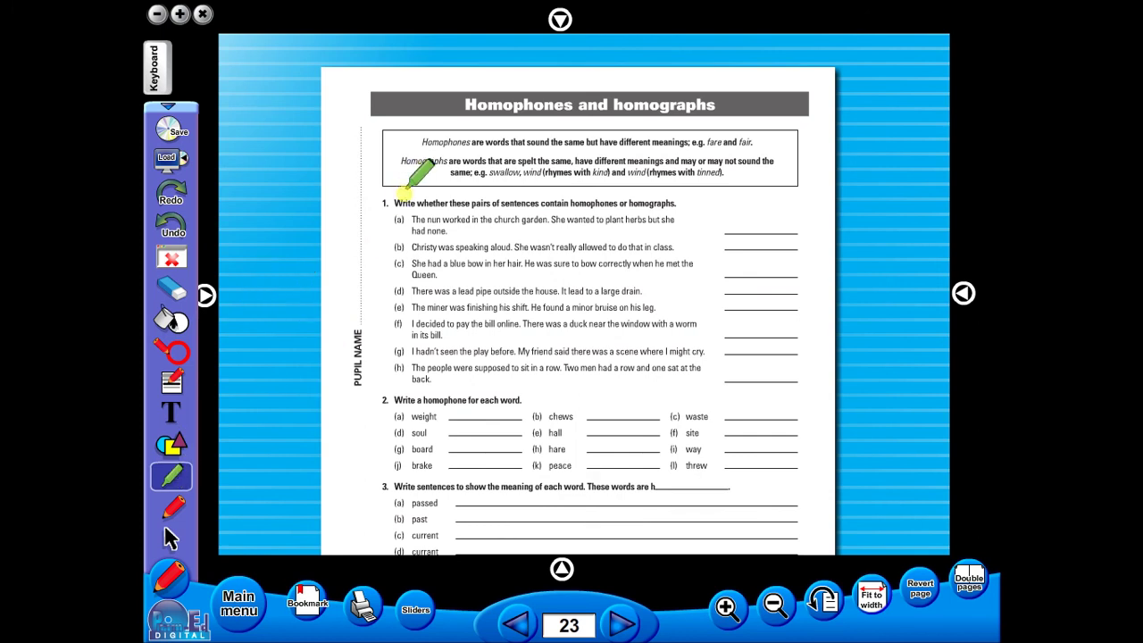
Step: Highlight the question 1 instruction, and underline "sure" in (c) and "lead" in (d) with the pencil at the thinnest line width
mouse_move(390, 203)
left_mouse_down()
mouse_move(687, 207)
mouse_move(668, 214)
left_mouse_up()
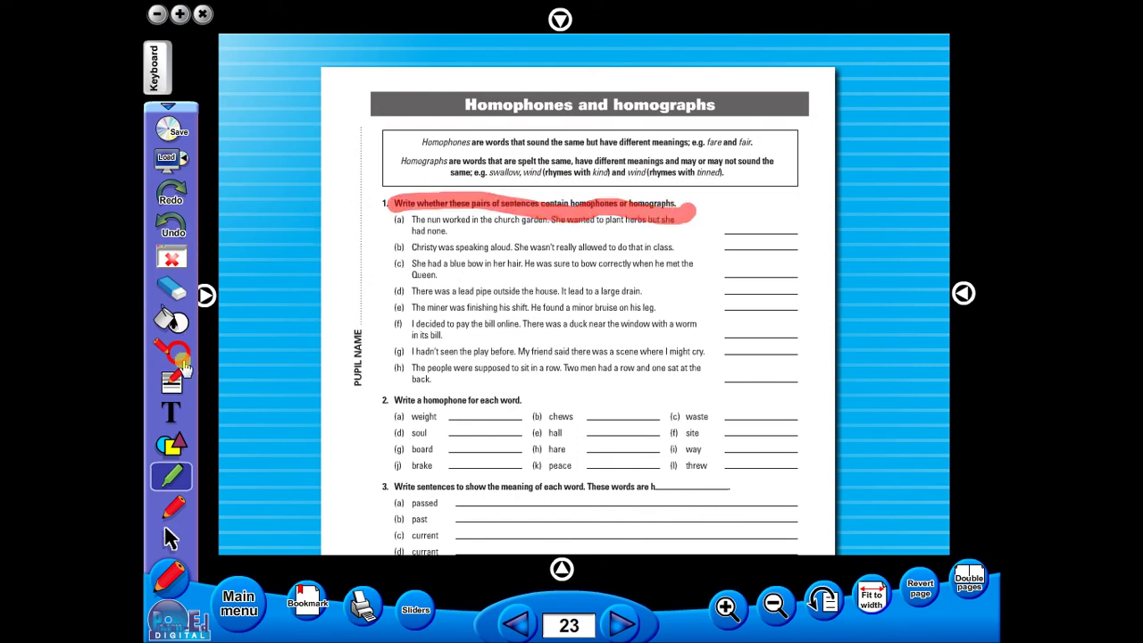
left_click(172, 506)
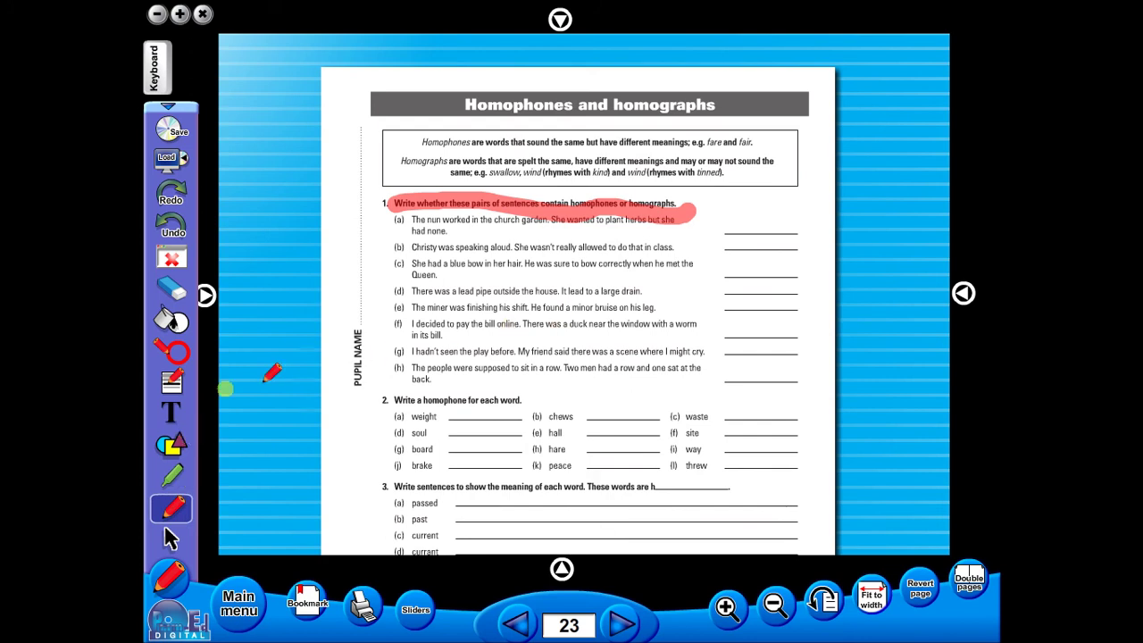
left_click(172, 386)
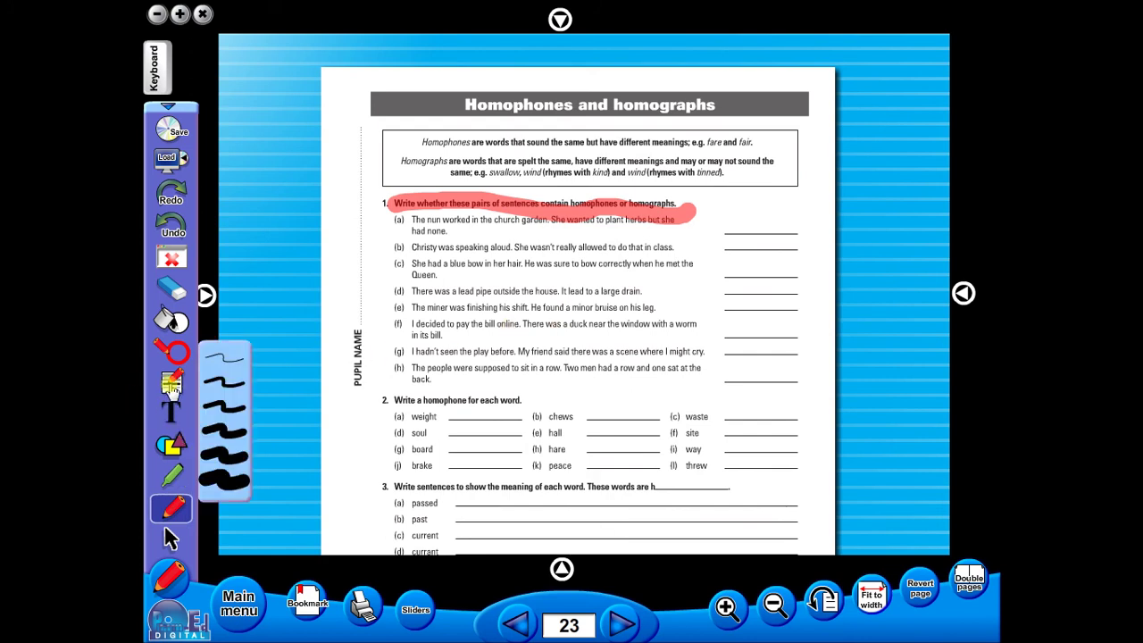
left_click(223, 364)
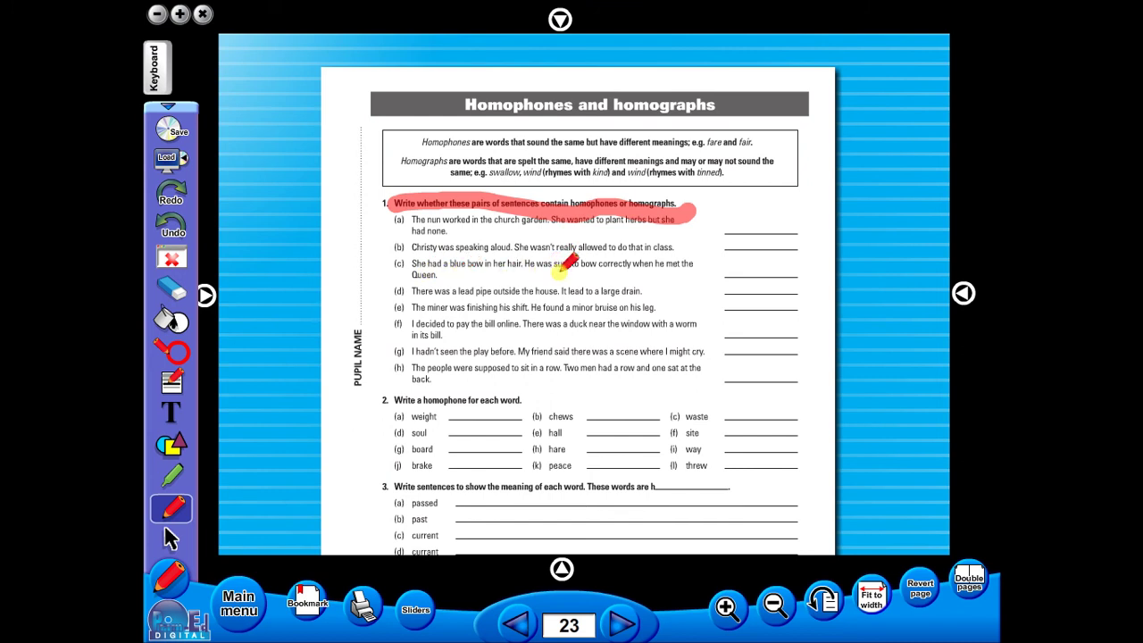
left_click_drag(553, 277, 574, 277)
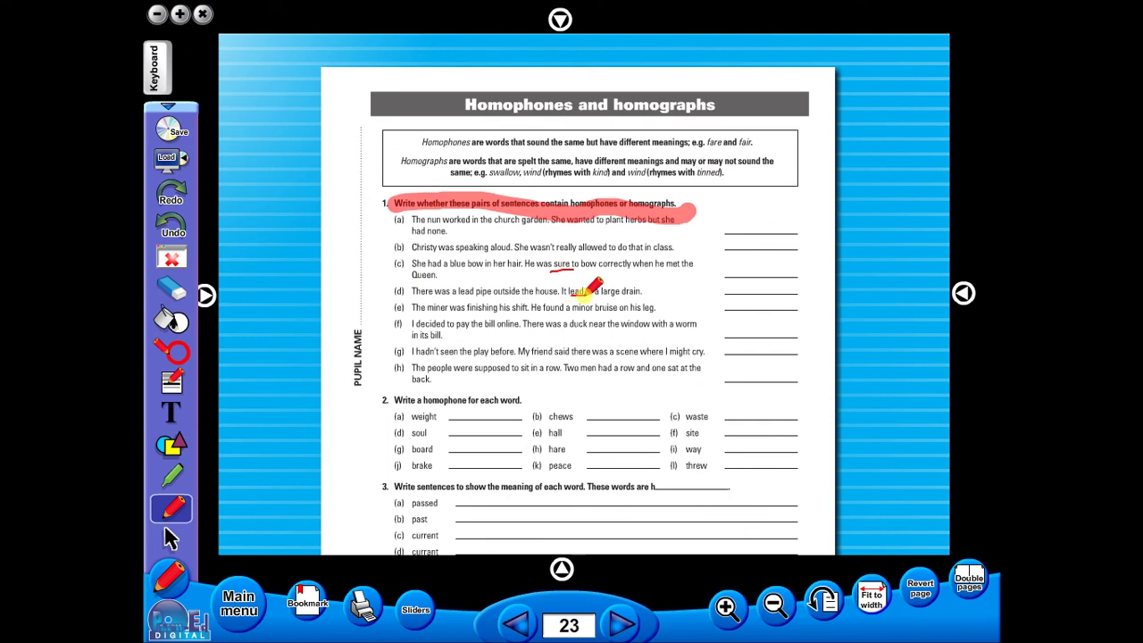
left_click_drag(586, 296, 571, 296)
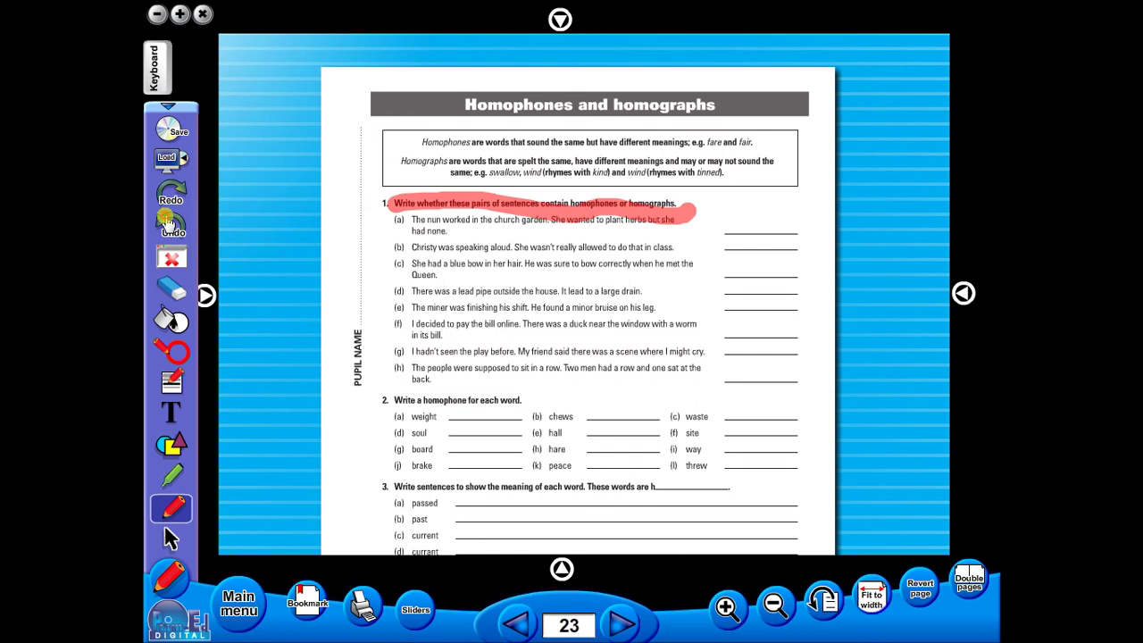
Step: Undo the two pencil underlines and redo them
left_click(165, 219)
left_click(169, 198)
left_click(170, 198)
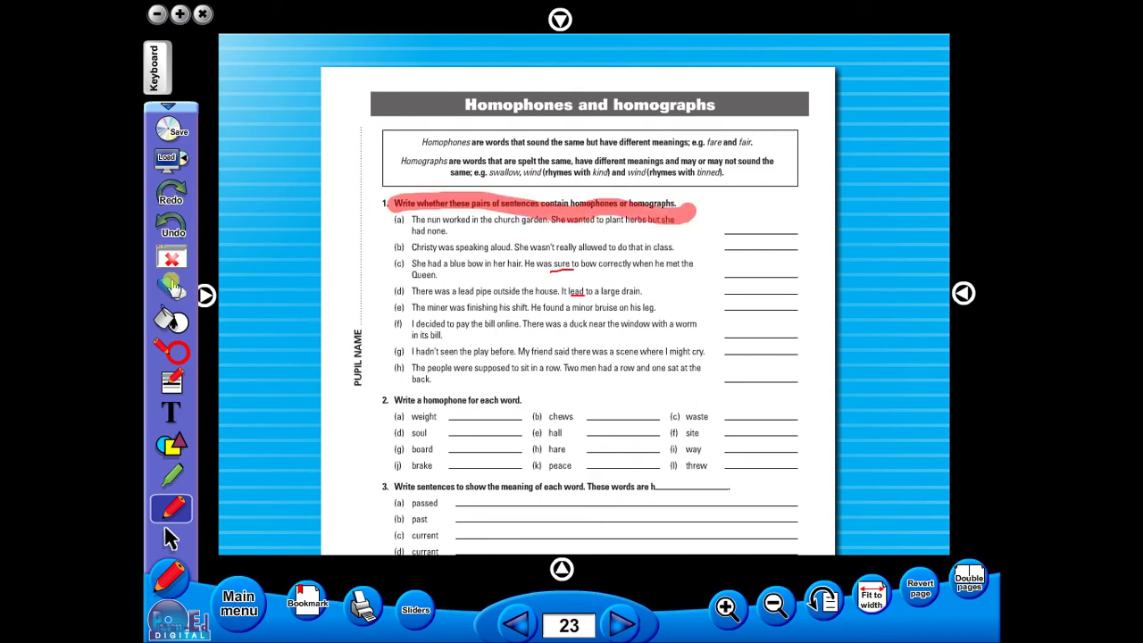
Step: Erase the highlight over the question 1 instruction and the underlines beneath "sure" and "lead"
left_click(171, 286)
left_click(604, 219)
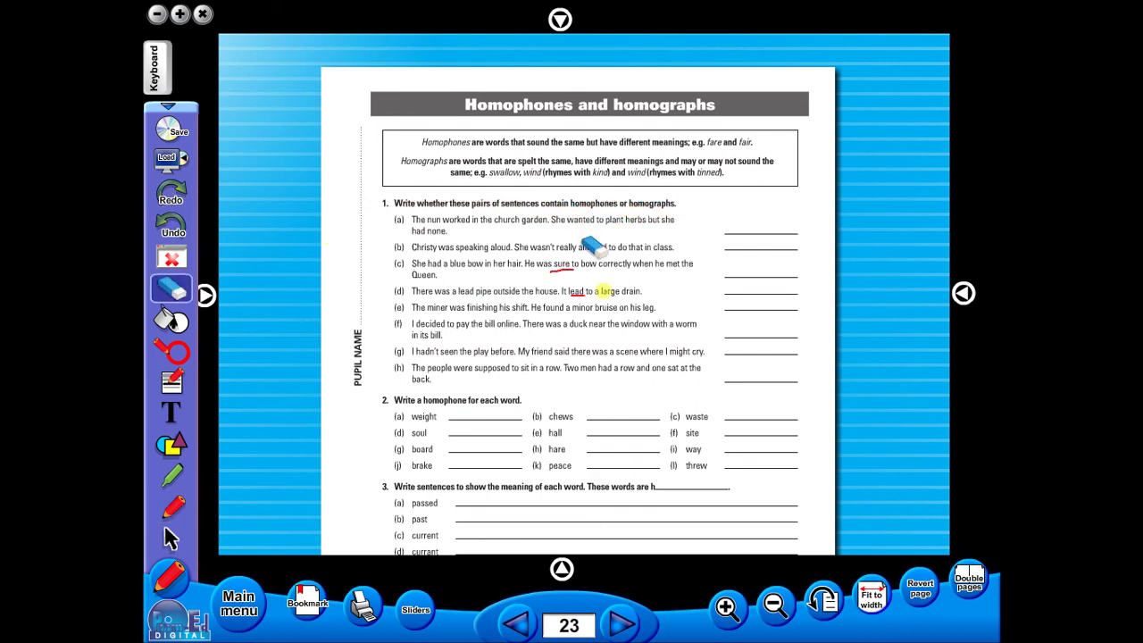
left_click(579, 296)
left_click(563, 267)
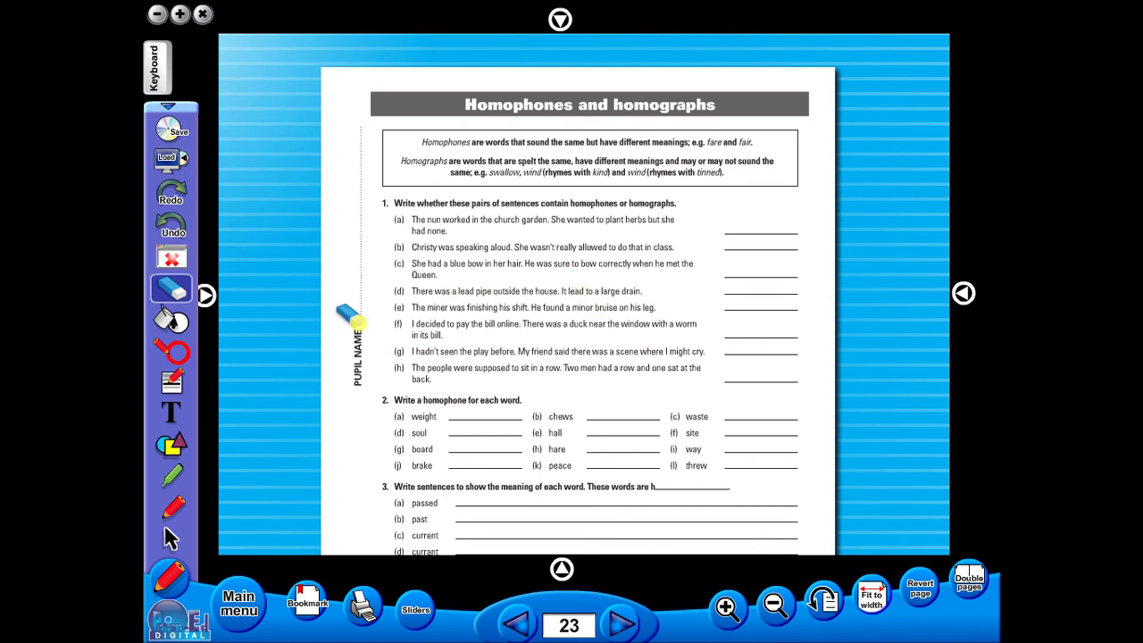
Step: Add a text box between questions 1 and 2 containing "additional text"
left_click(174, 411)
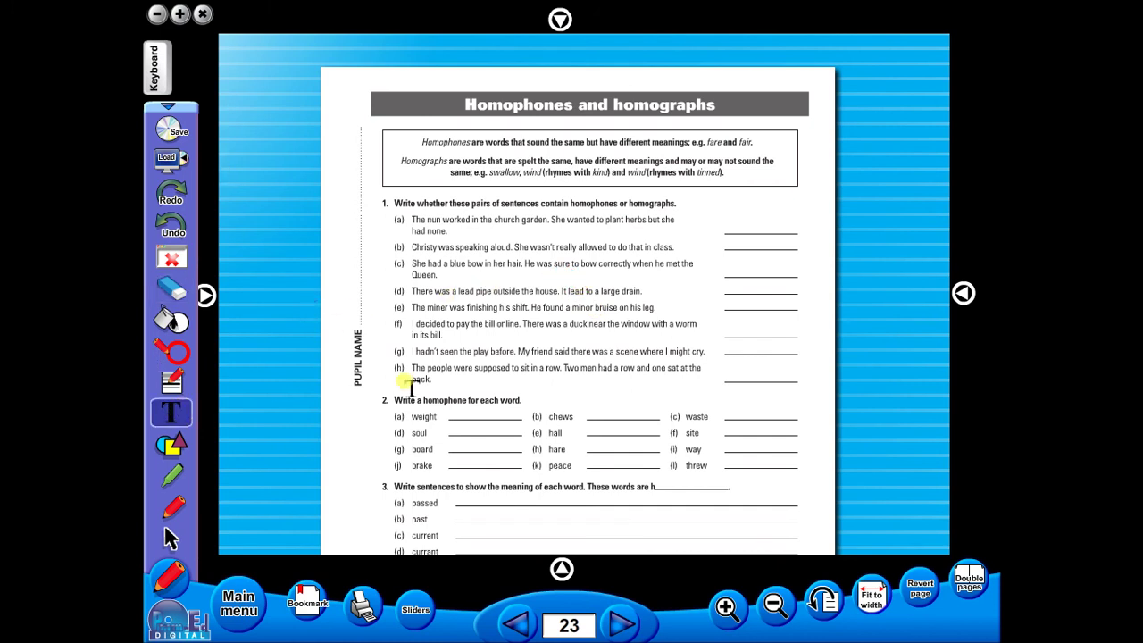
left_click_drag(525, 373, 752, 417)
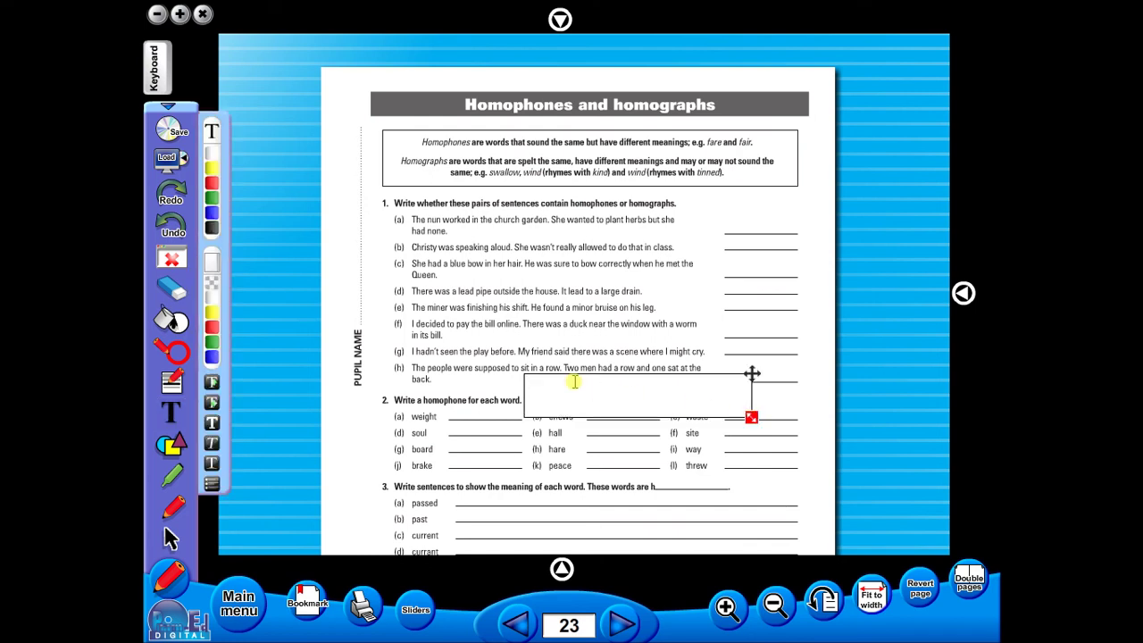
type("additional text")
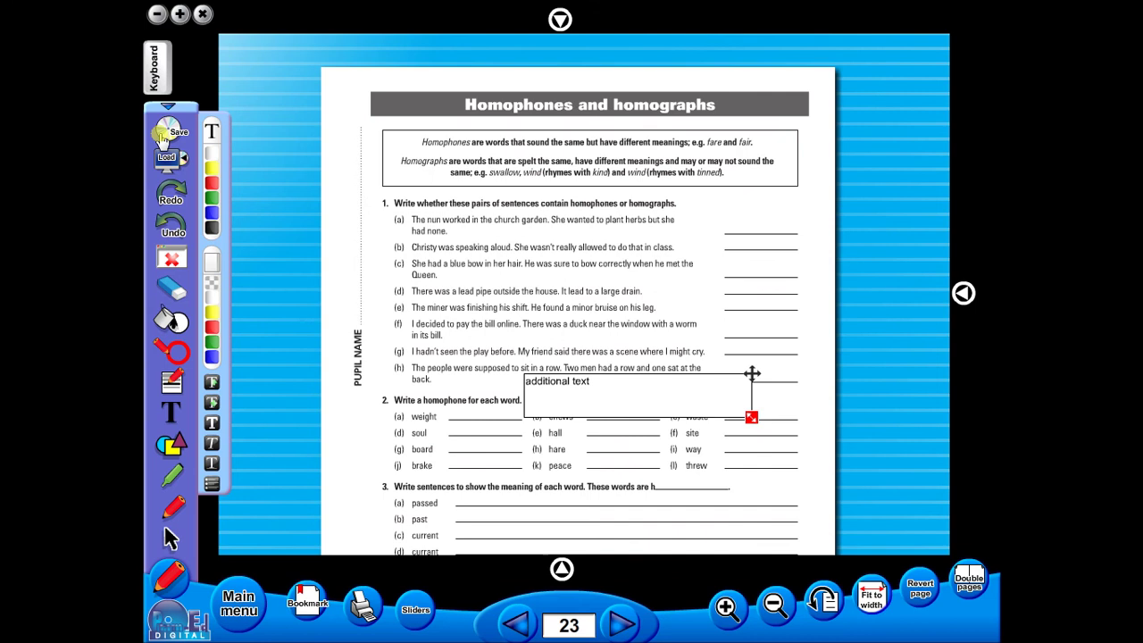
Step: Enter worksheet as the save name for the annotated page, and leave without saving
left_click(163, 133)
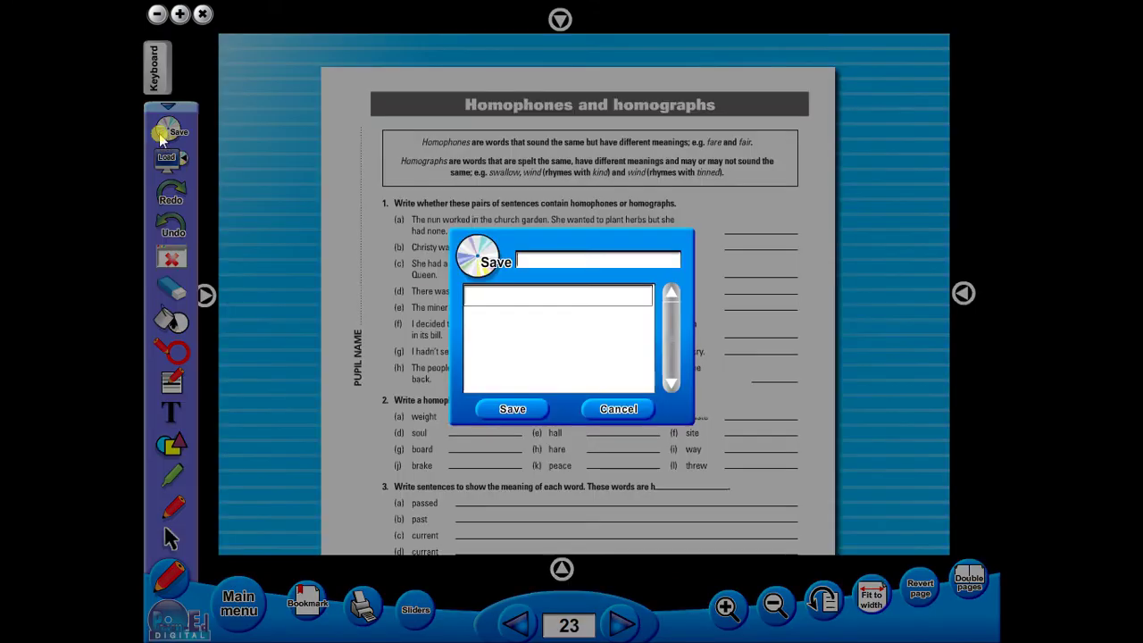
left_click(518, 260)
type("worksheet")
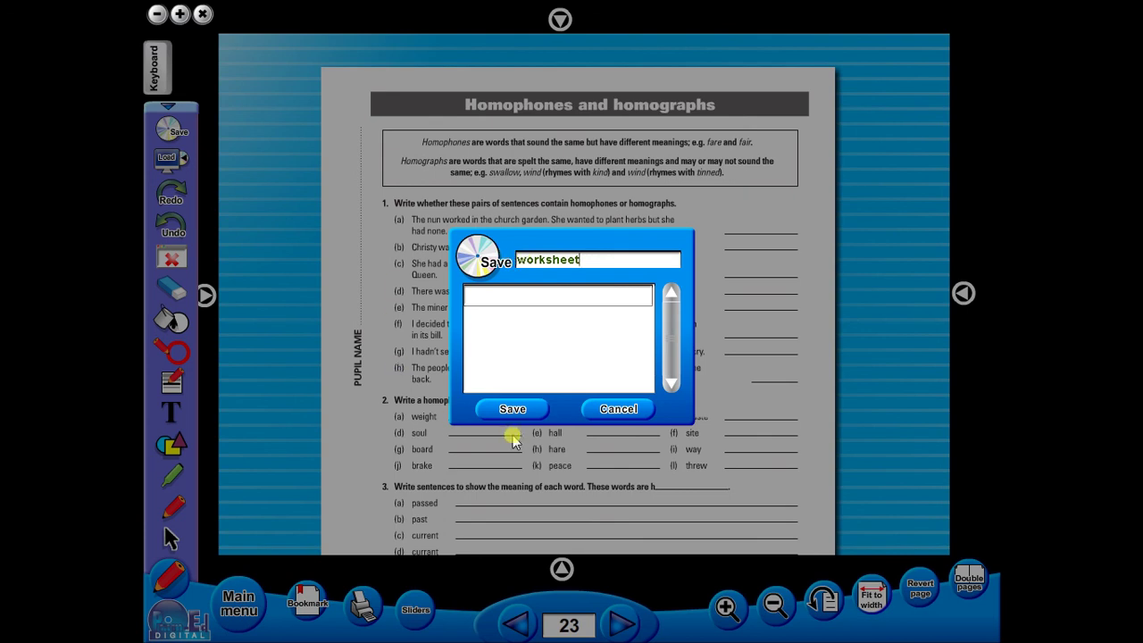
left_click(597, 409)
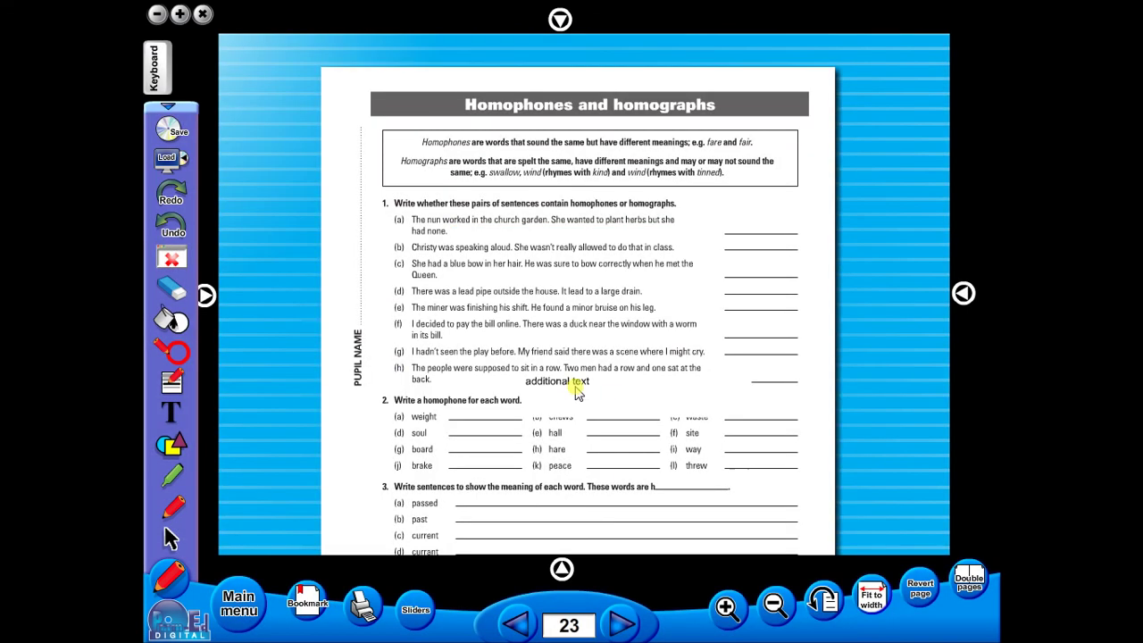
Step: Bring up the on-screen keyboard over page 23, and return to the workbook's main menu
left_click(149, 72)
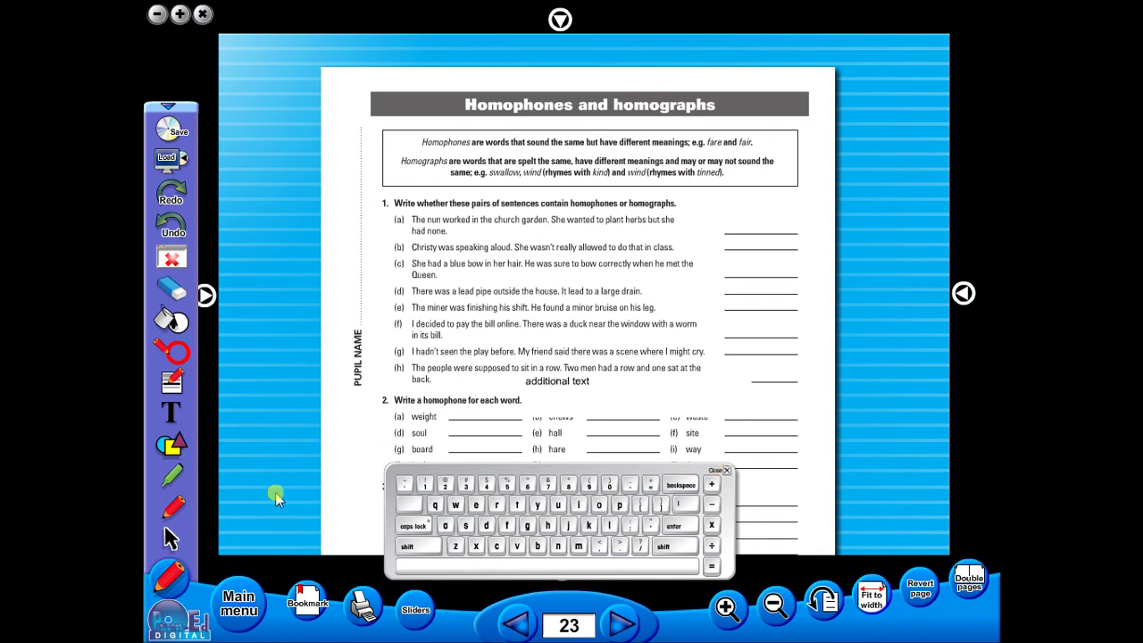
left_click(230, 602)
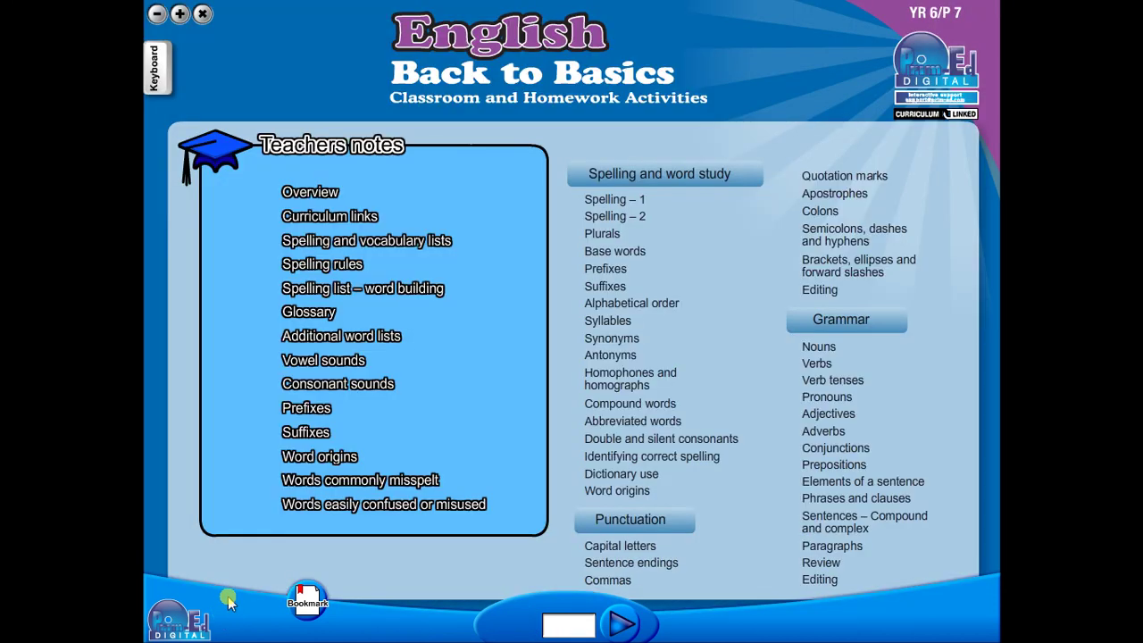
left_click(318, 386)
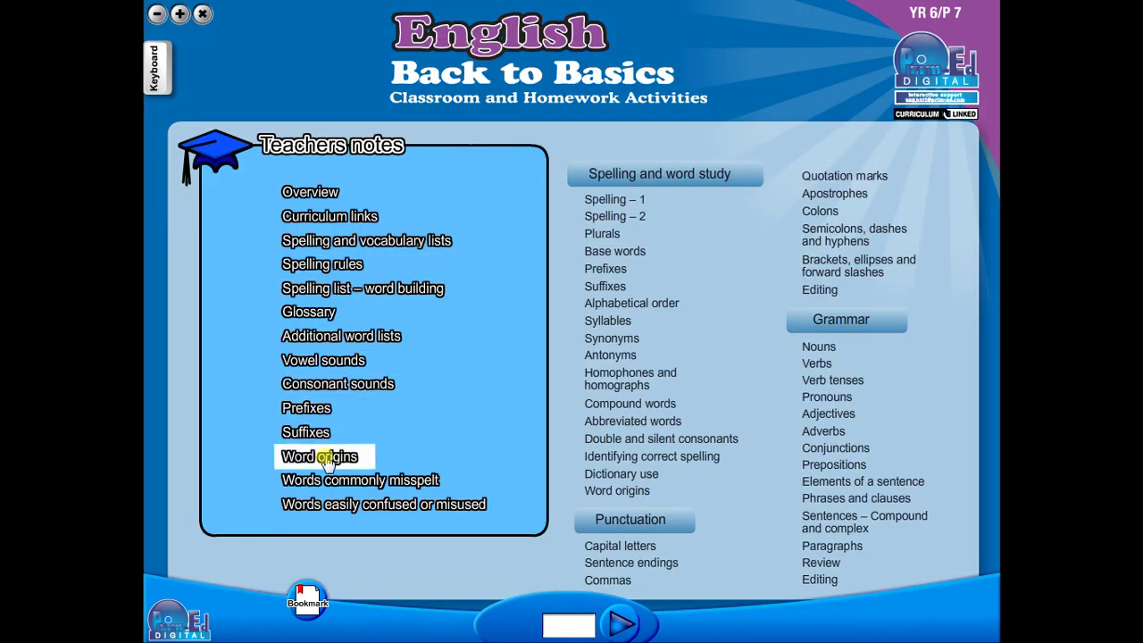